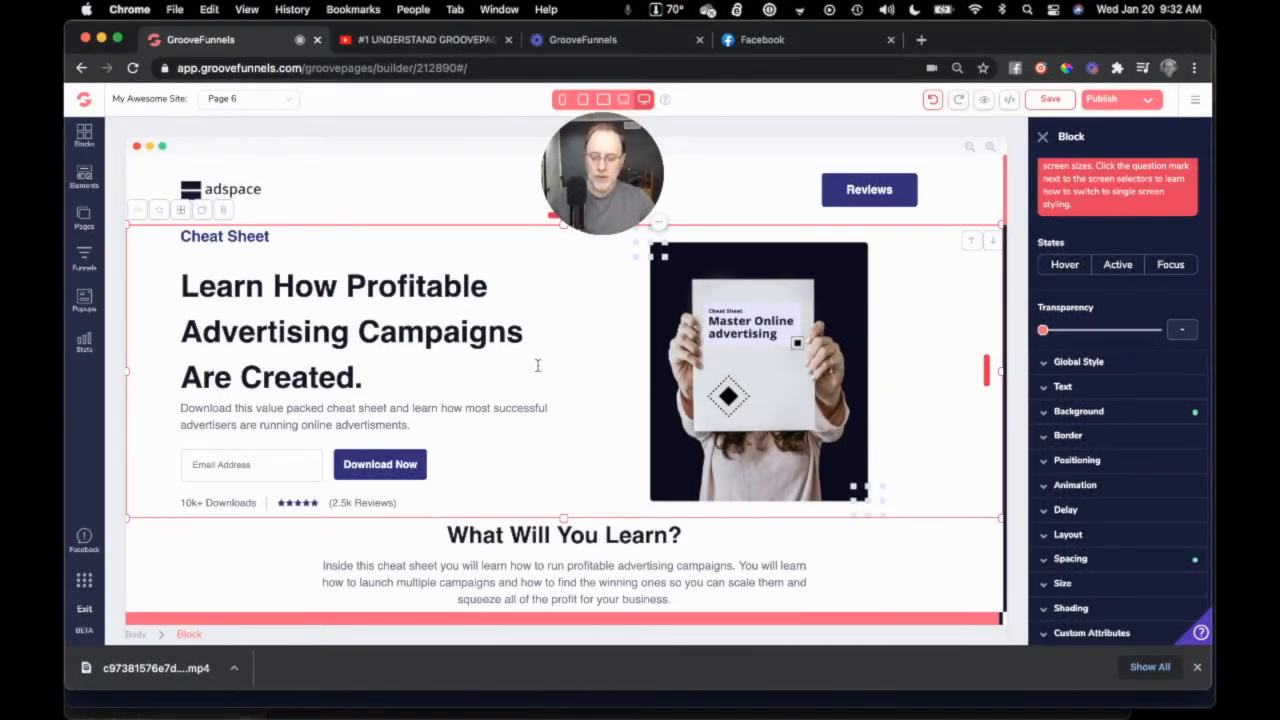
click(480, 367)
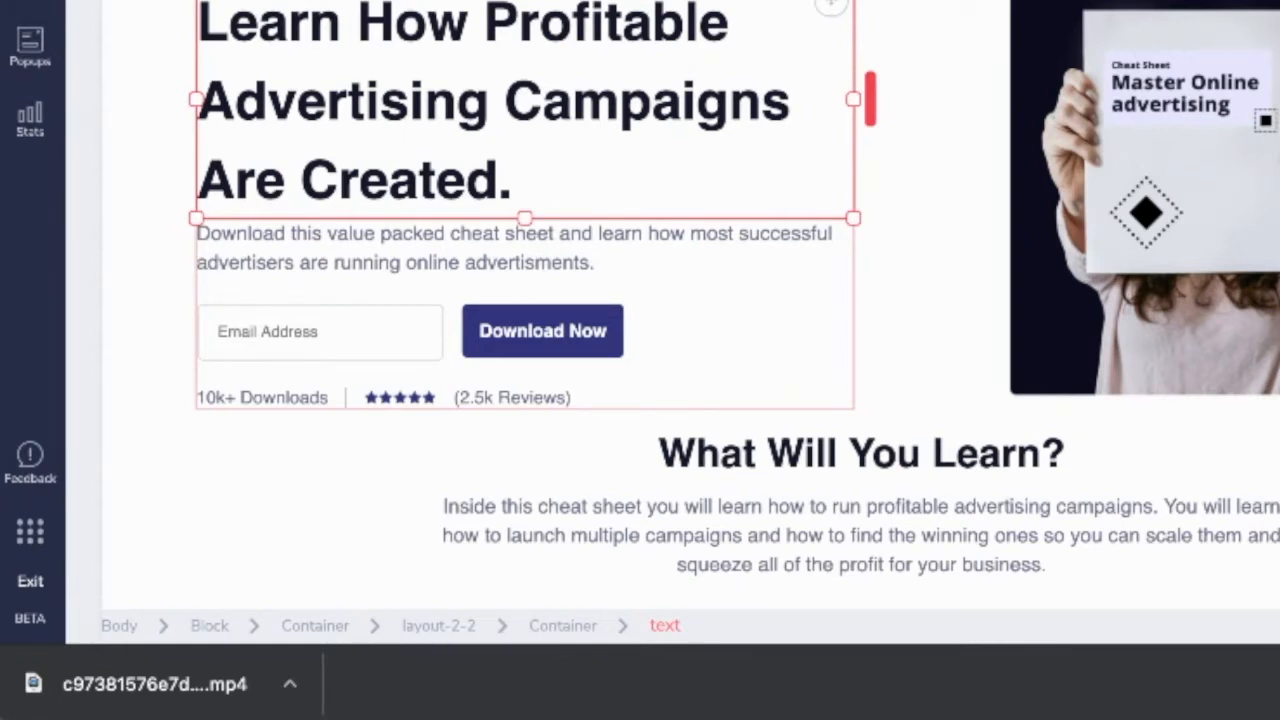
click(30, 3)
click(30, 3)
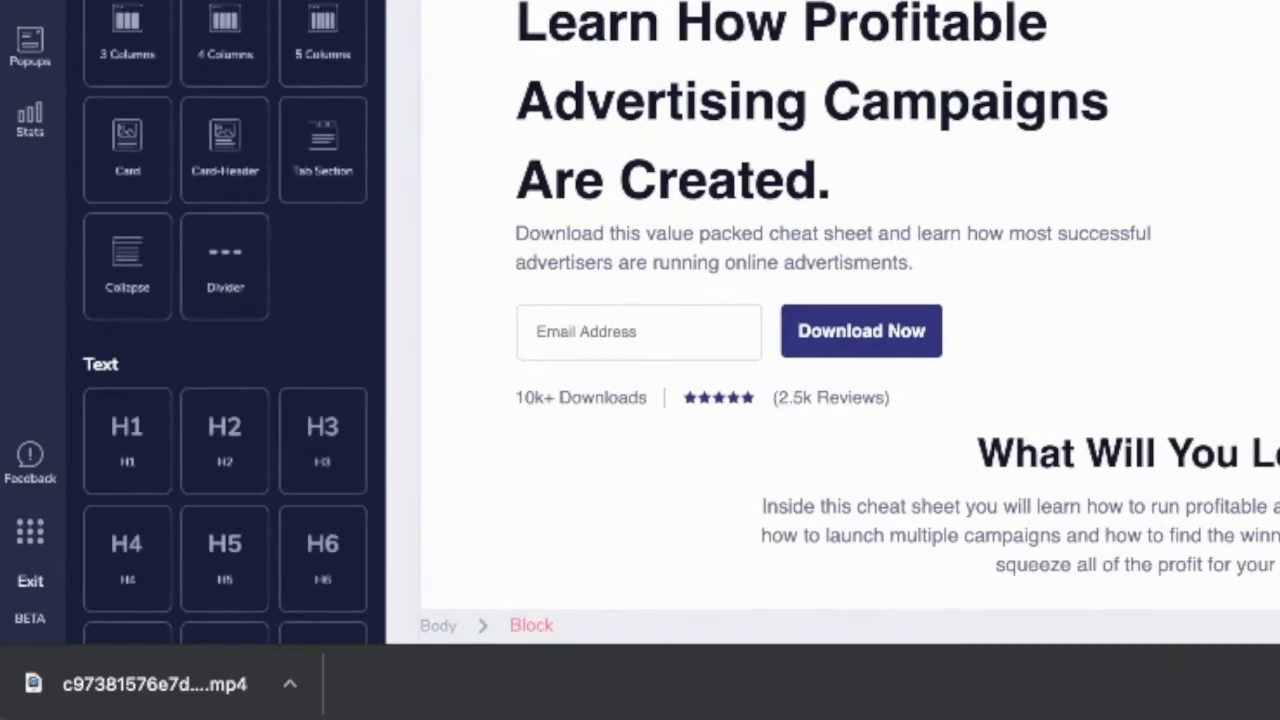
click(797, 84)
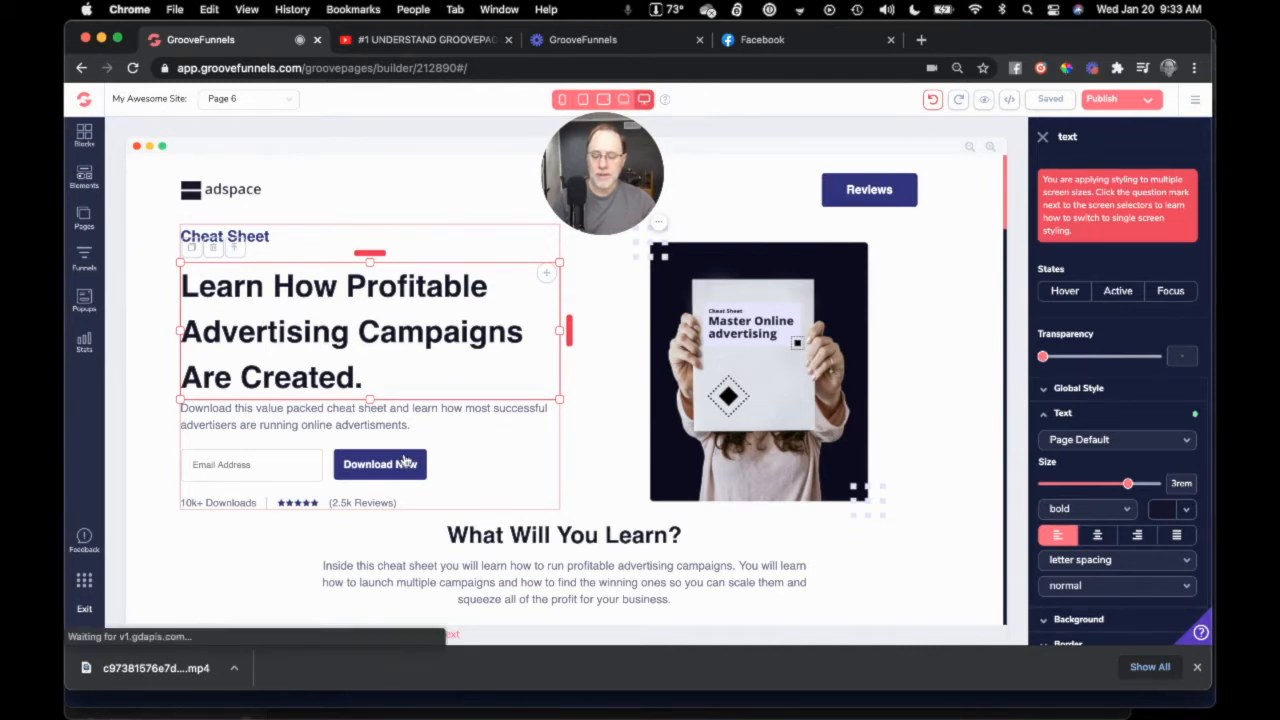
- Compare the Download Now button's placement in the mobile and desktop views
click(404, 462)
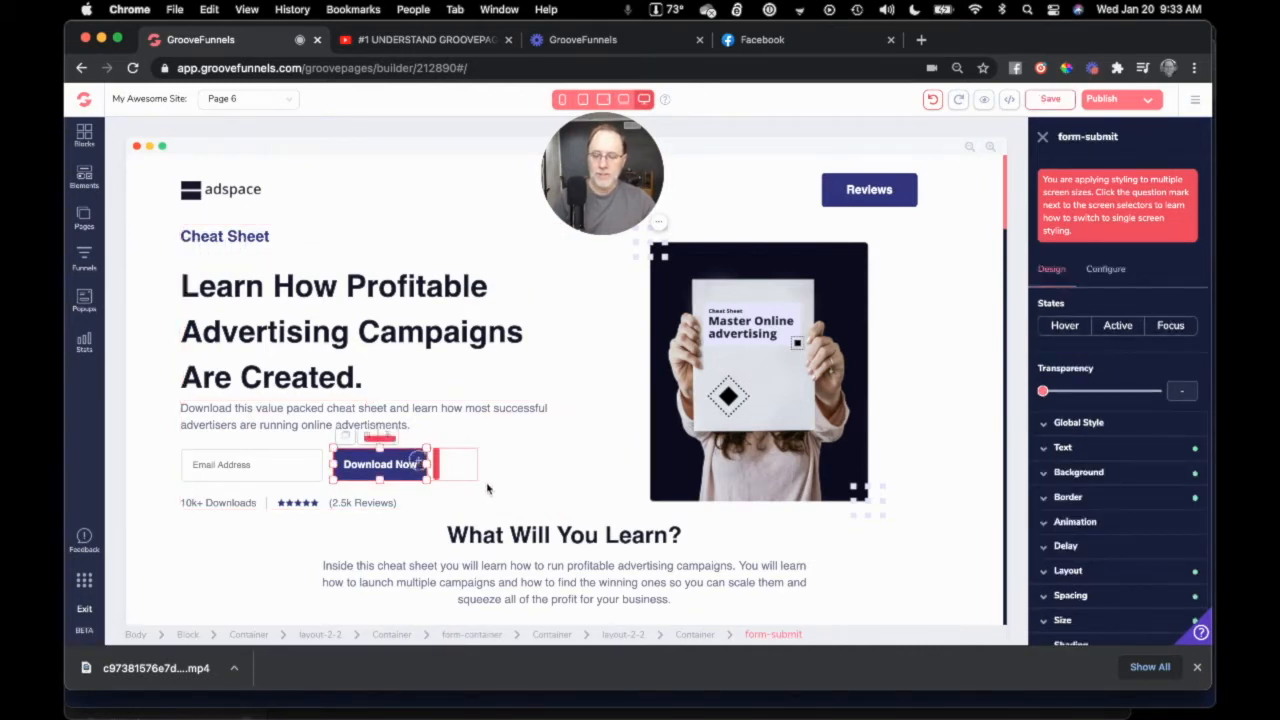
click(562, 99)
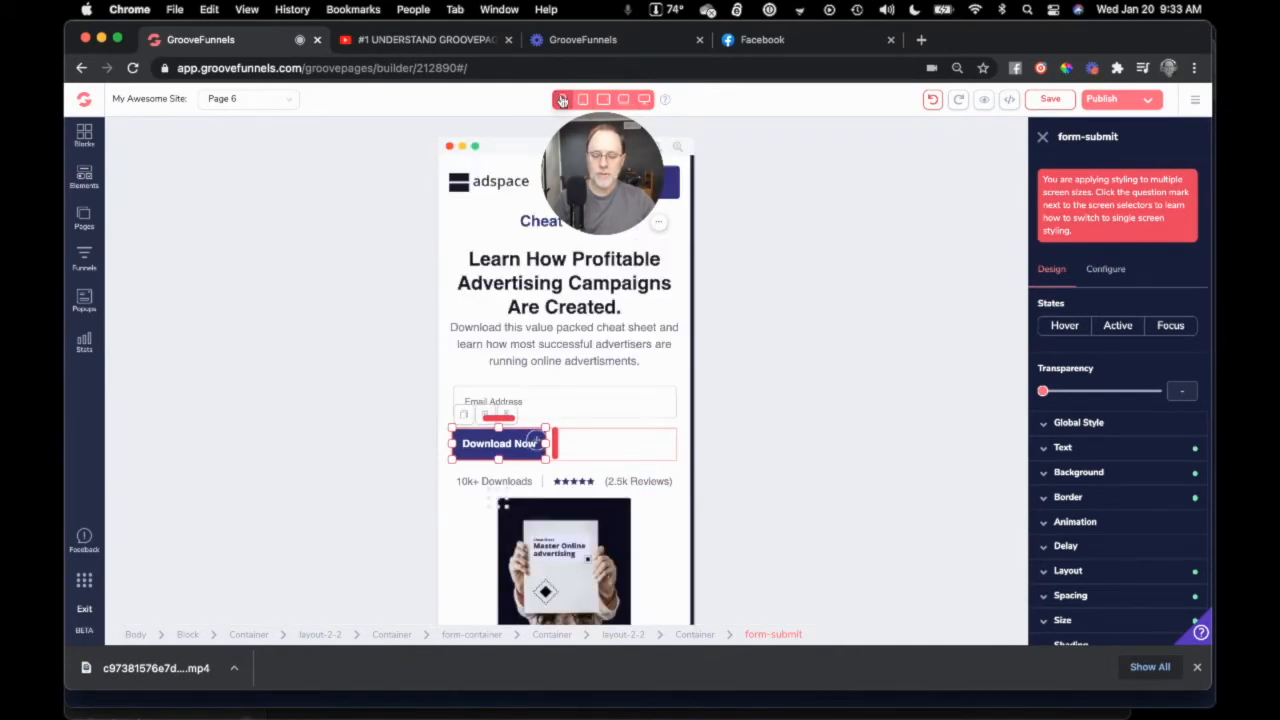
click(644, 99)
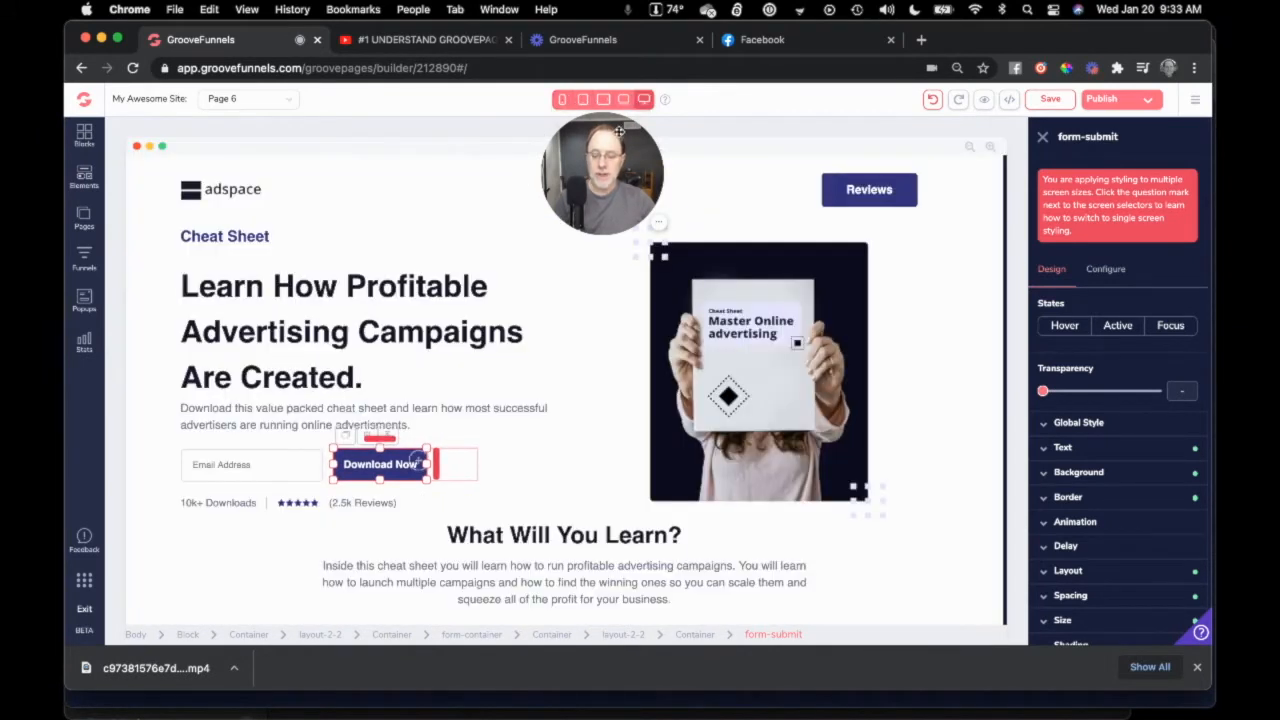
click(574, 451)
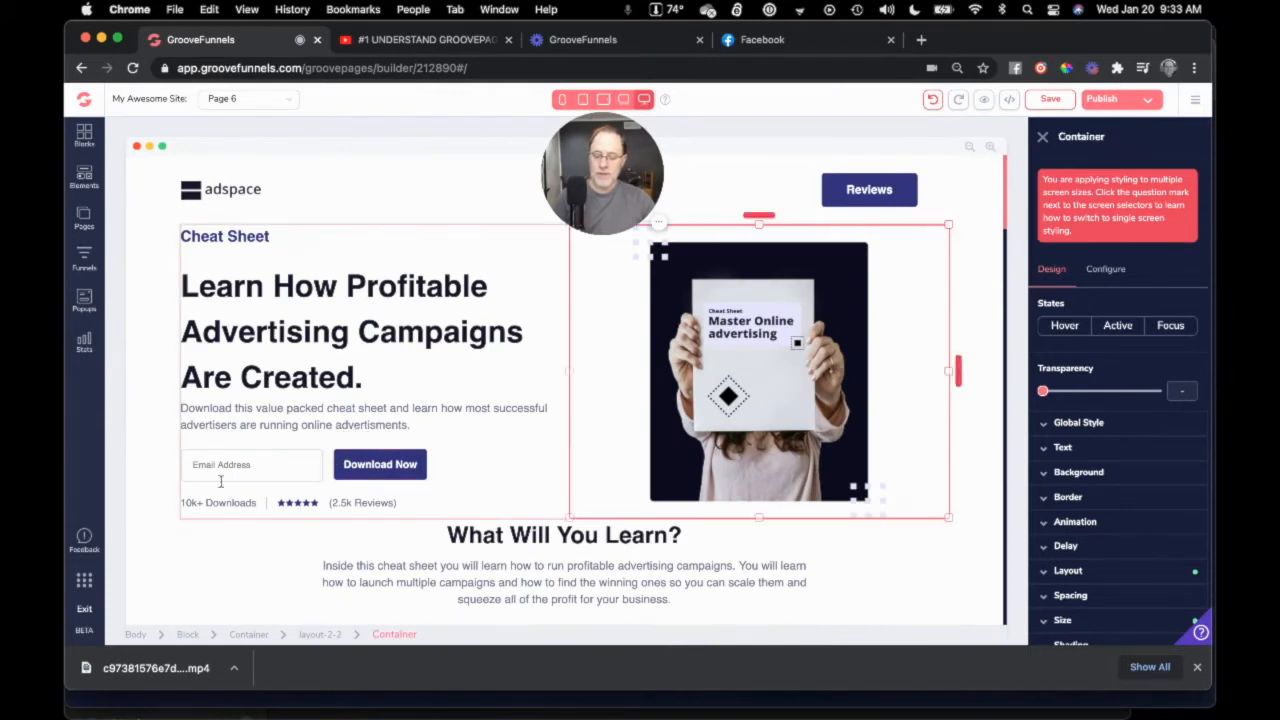
click(562, 100)
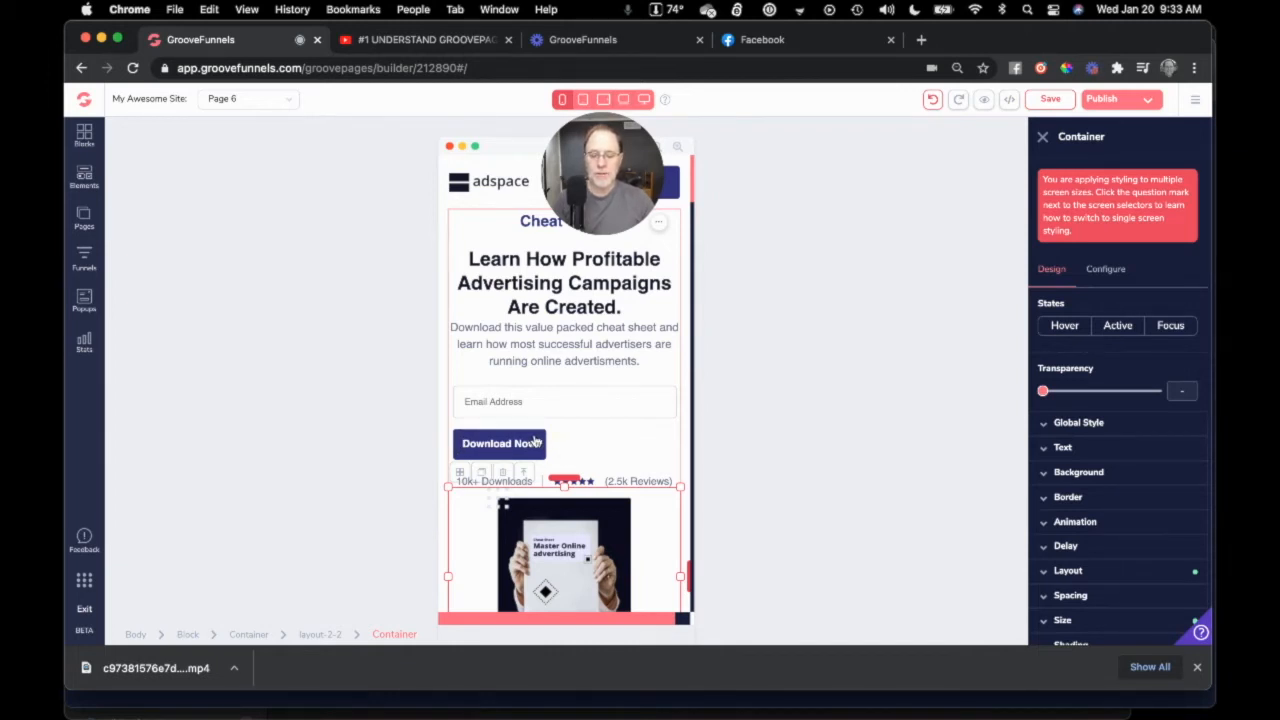
click(577, 443)
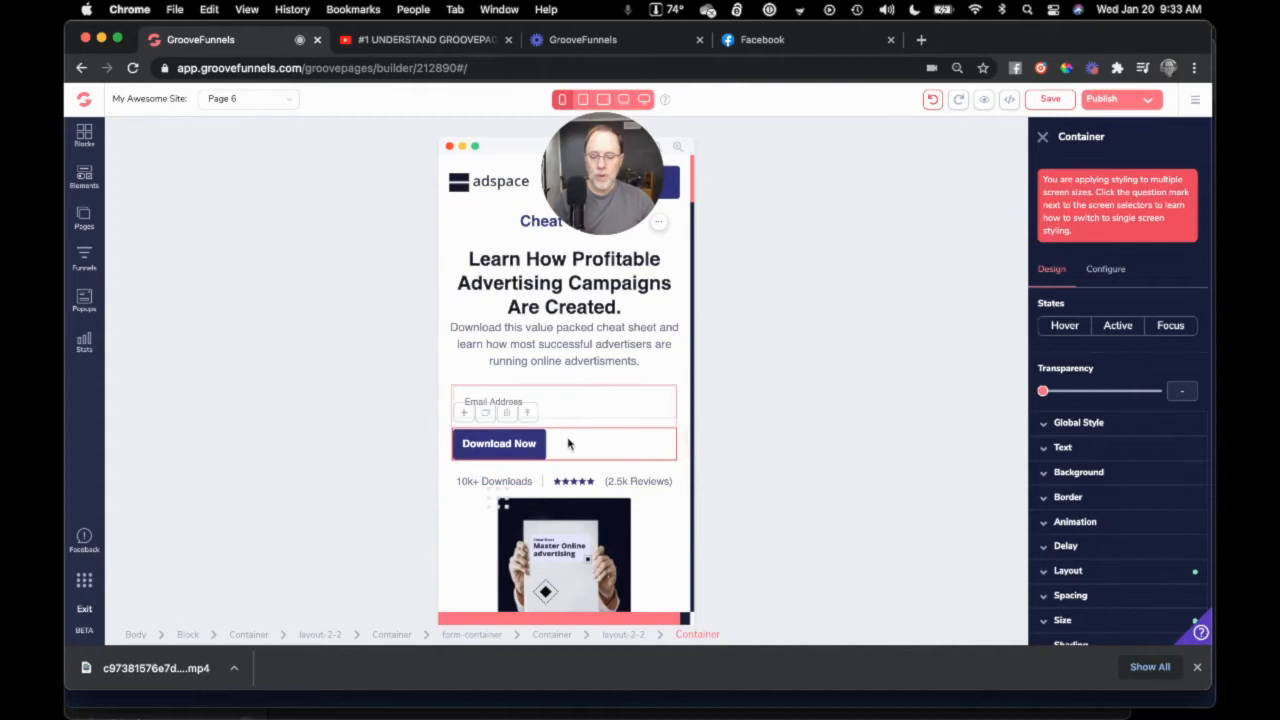
- Try a 6rem left margin on the Download Now button in the mobile view and check its placement in the desktop view
click(517, 444)
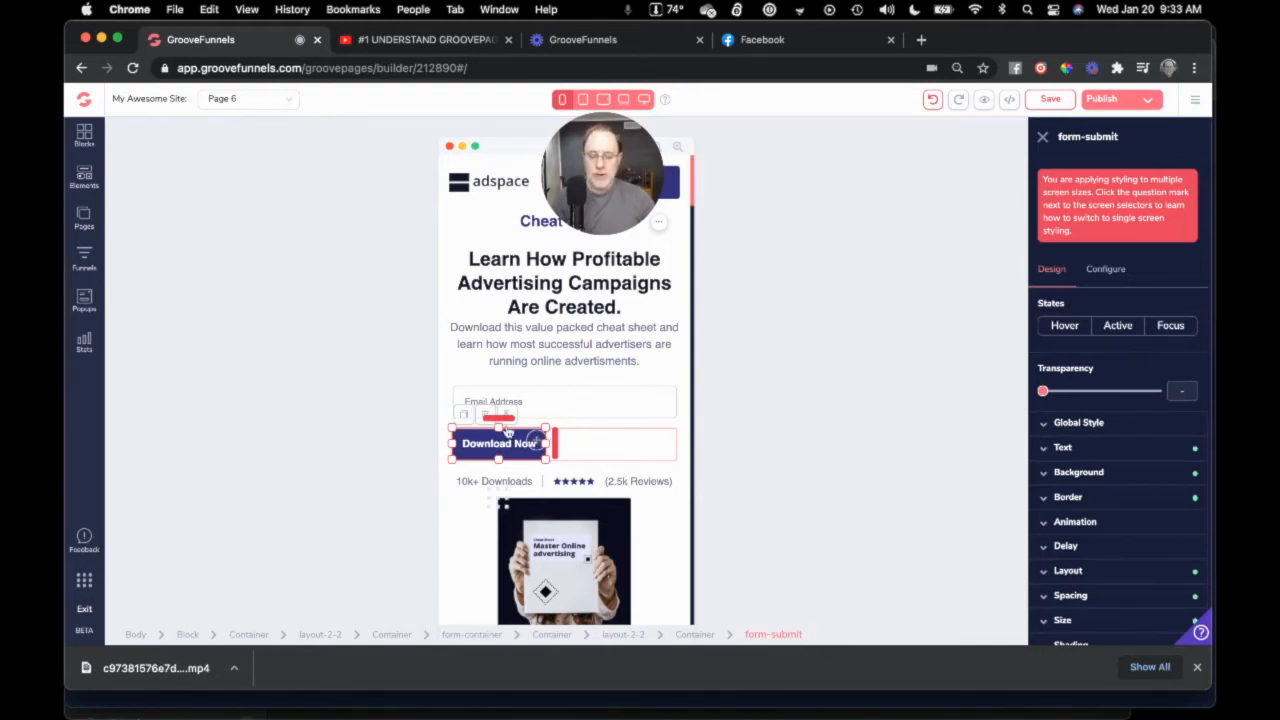
scroll(1088, 594, down, 1)
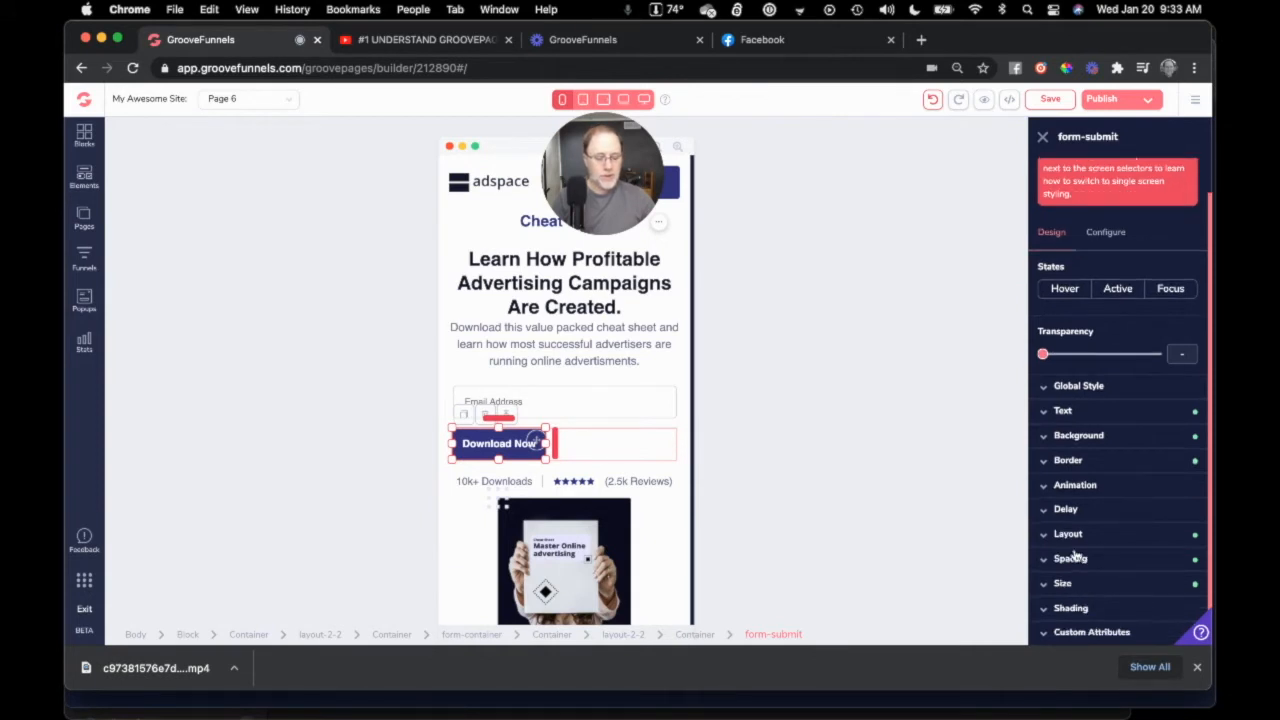
click(1063, 560)
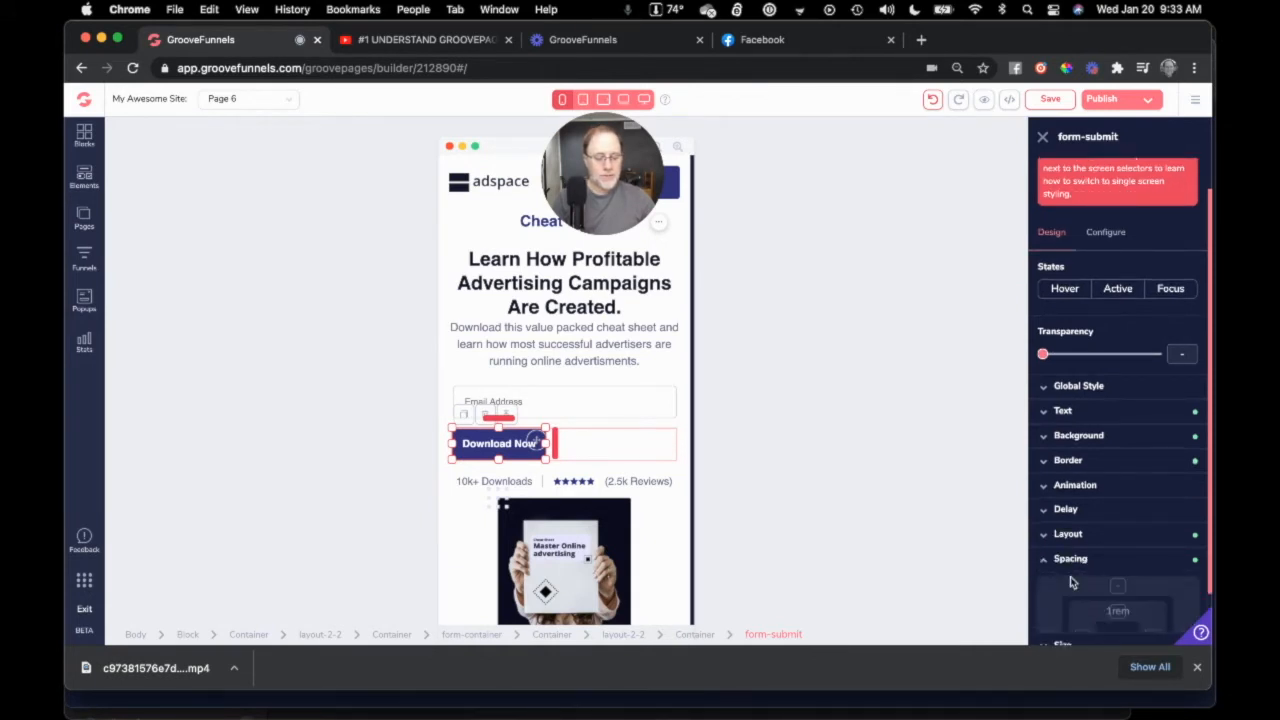
scroll(1070, 576, down, 4)
click(1049, 498)
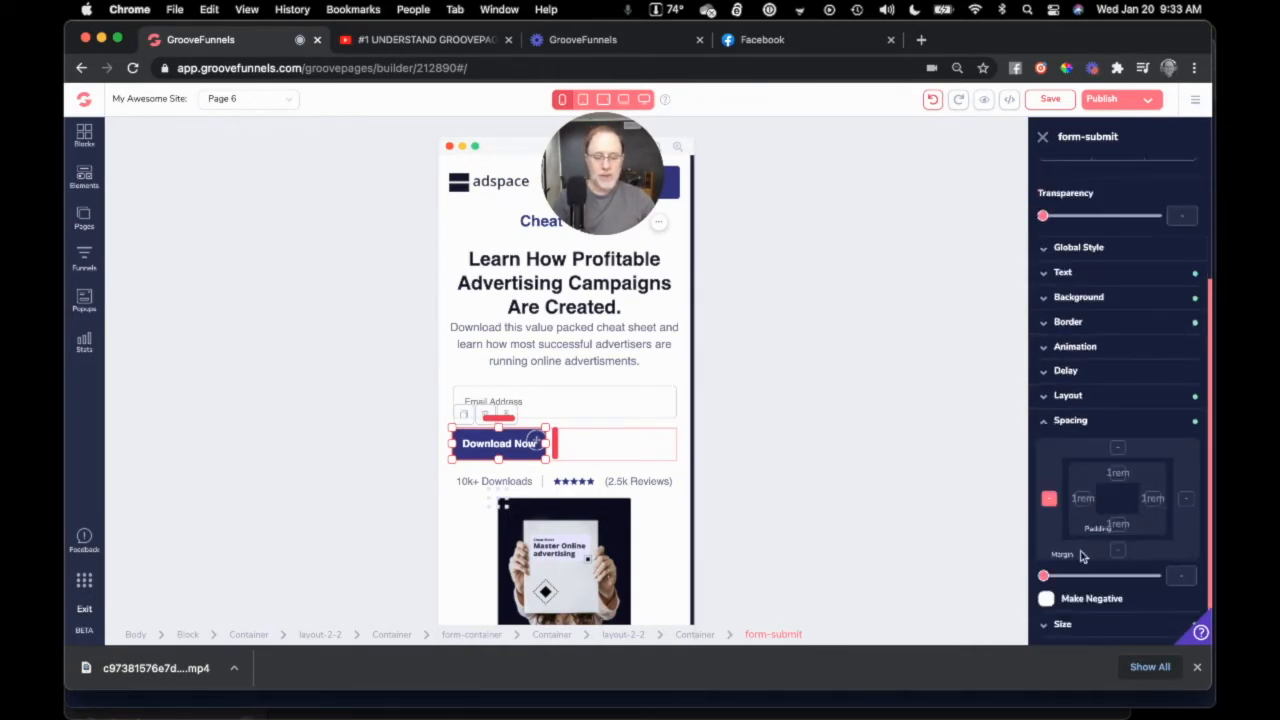
drag(1045, 579, 1137, 590)
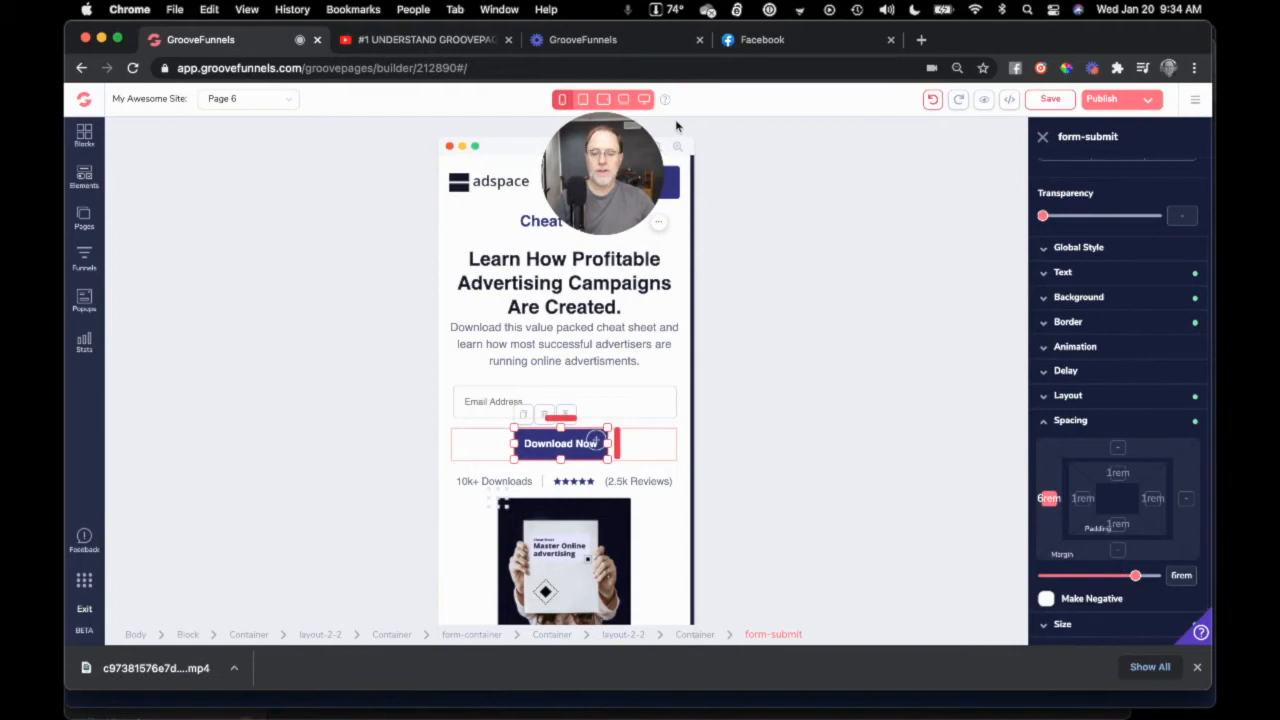
click(644, 99)
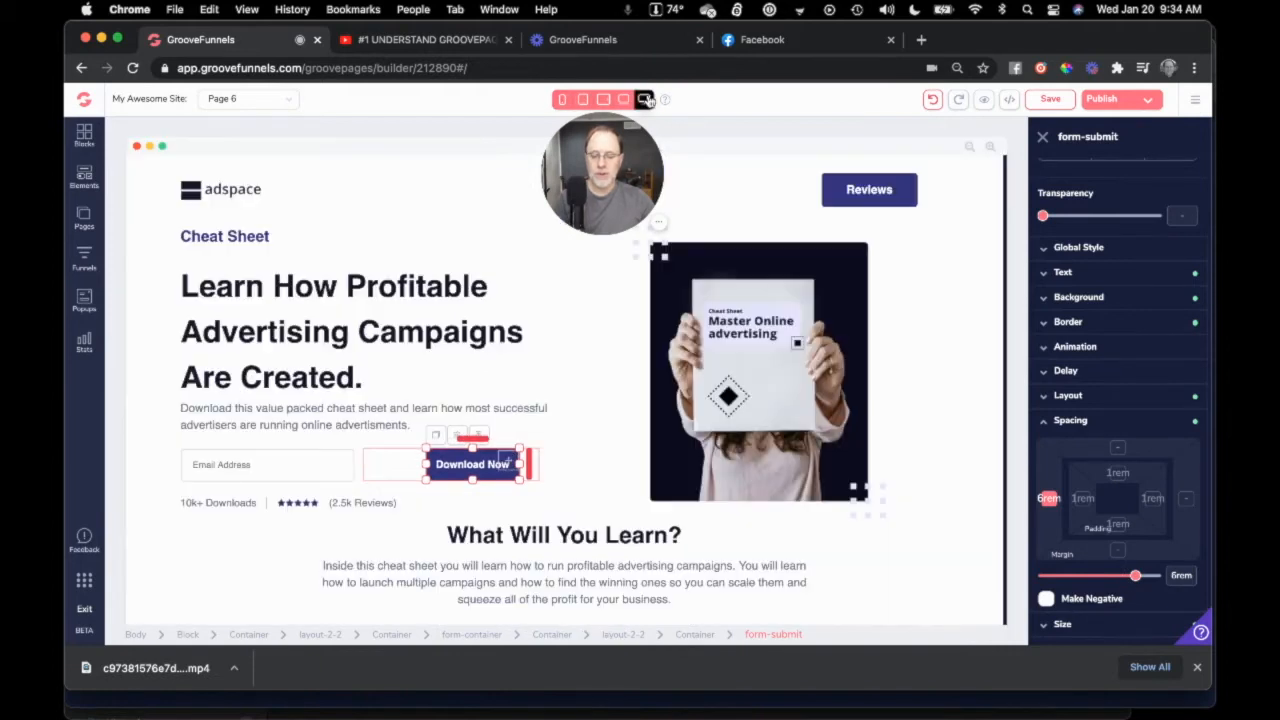
click(618, 462)
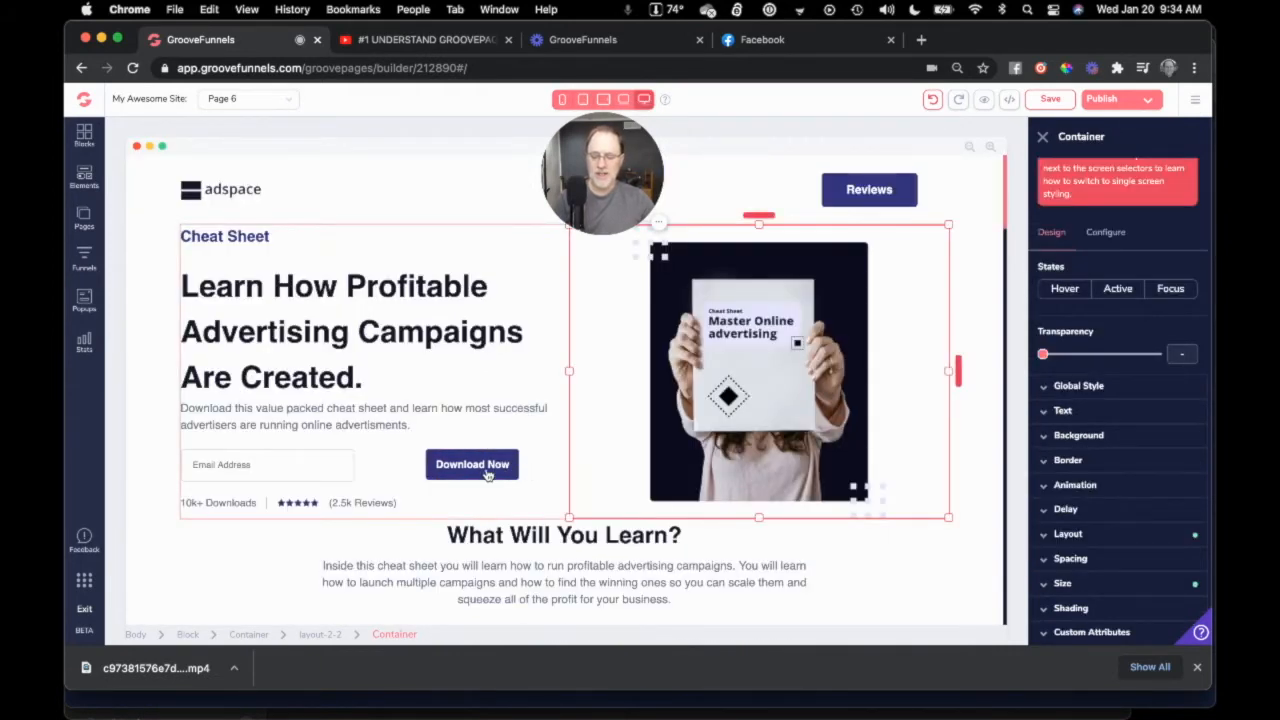
- Remove the Download Now button's left margin in the mobile view and return to the desktop view
click(562, 99)
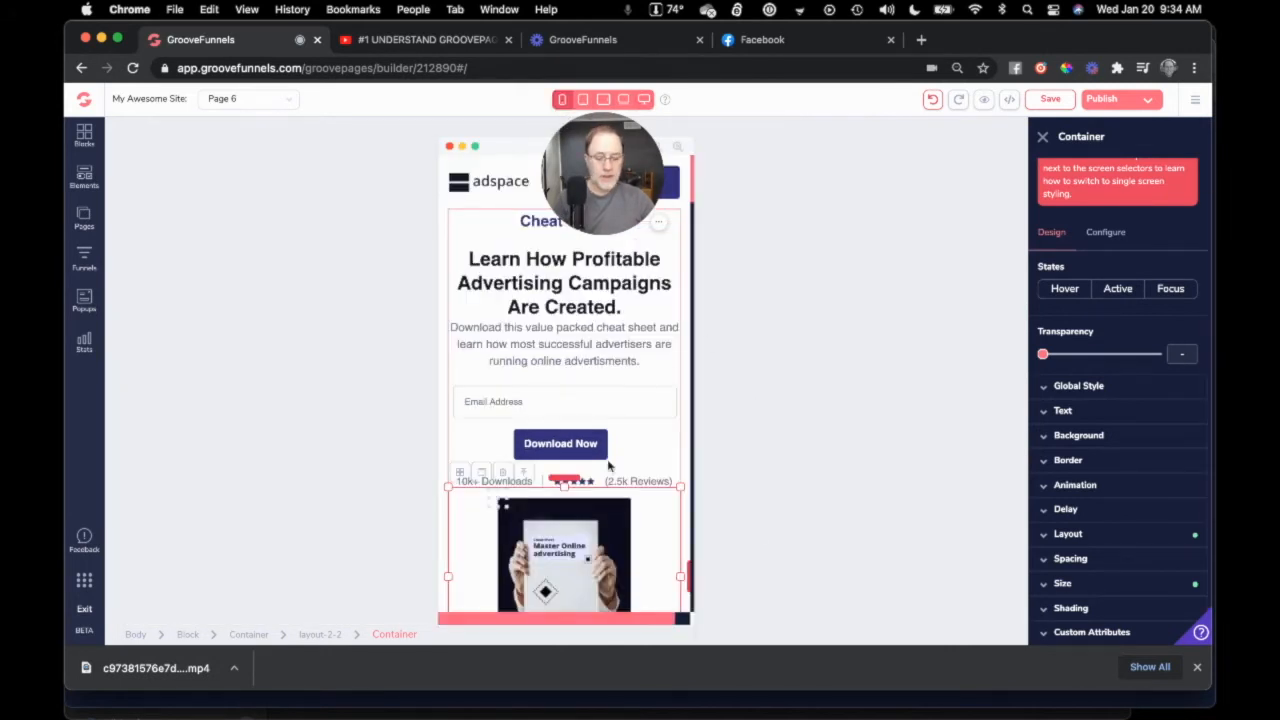
click(583, 445)
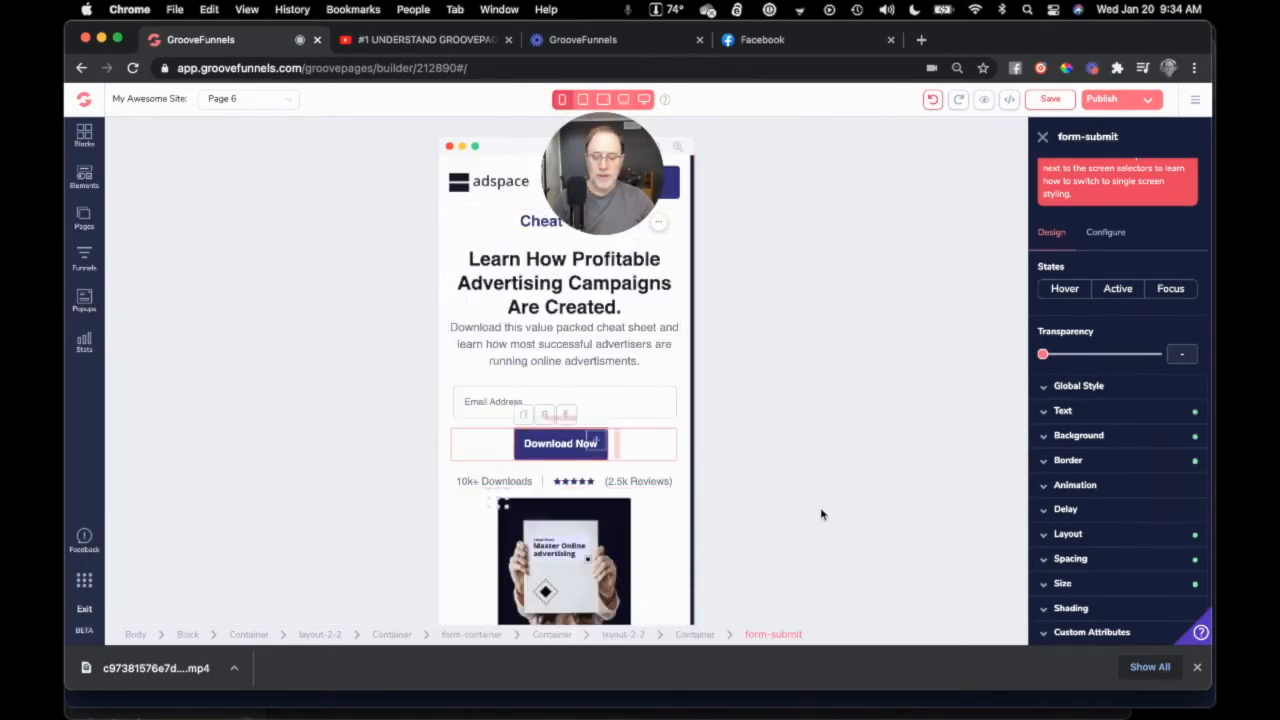
click(1061, 559)
scroll(1061, 540, down, 3)
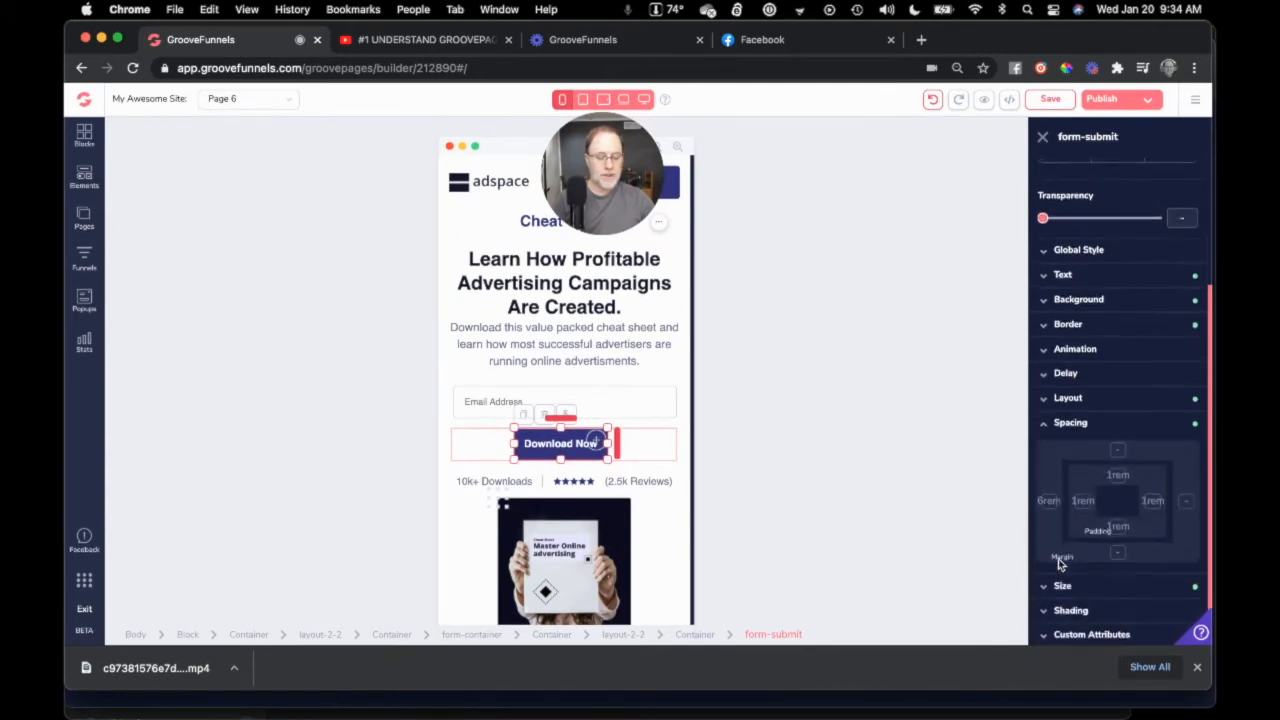
click(1048, 497)
drag(1042, 576, 1006, 573)
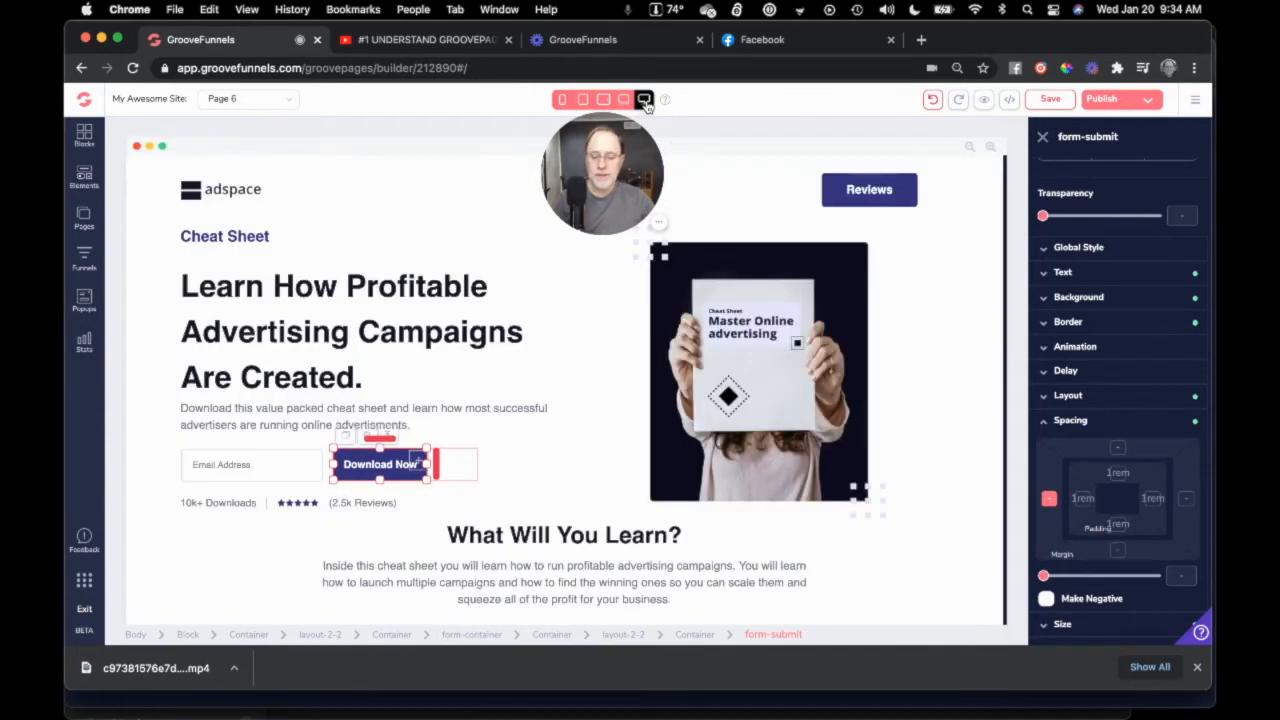
click(644, 99)
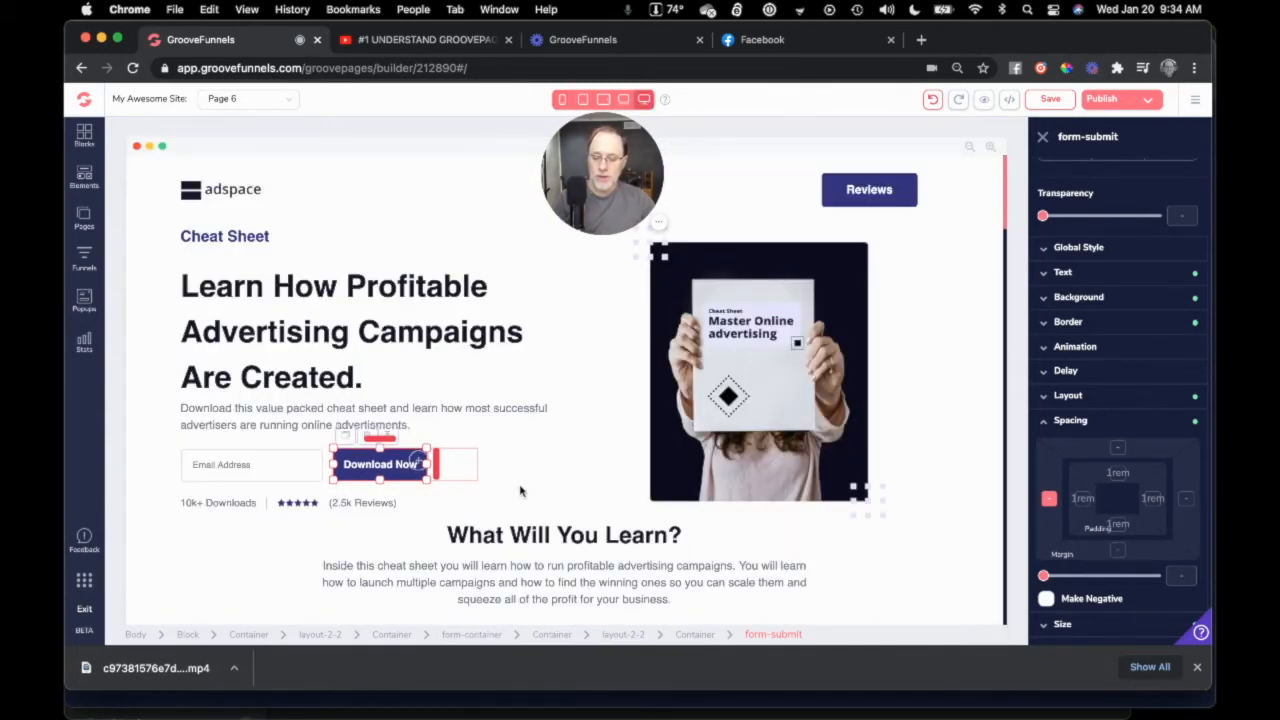
click(518, 488)
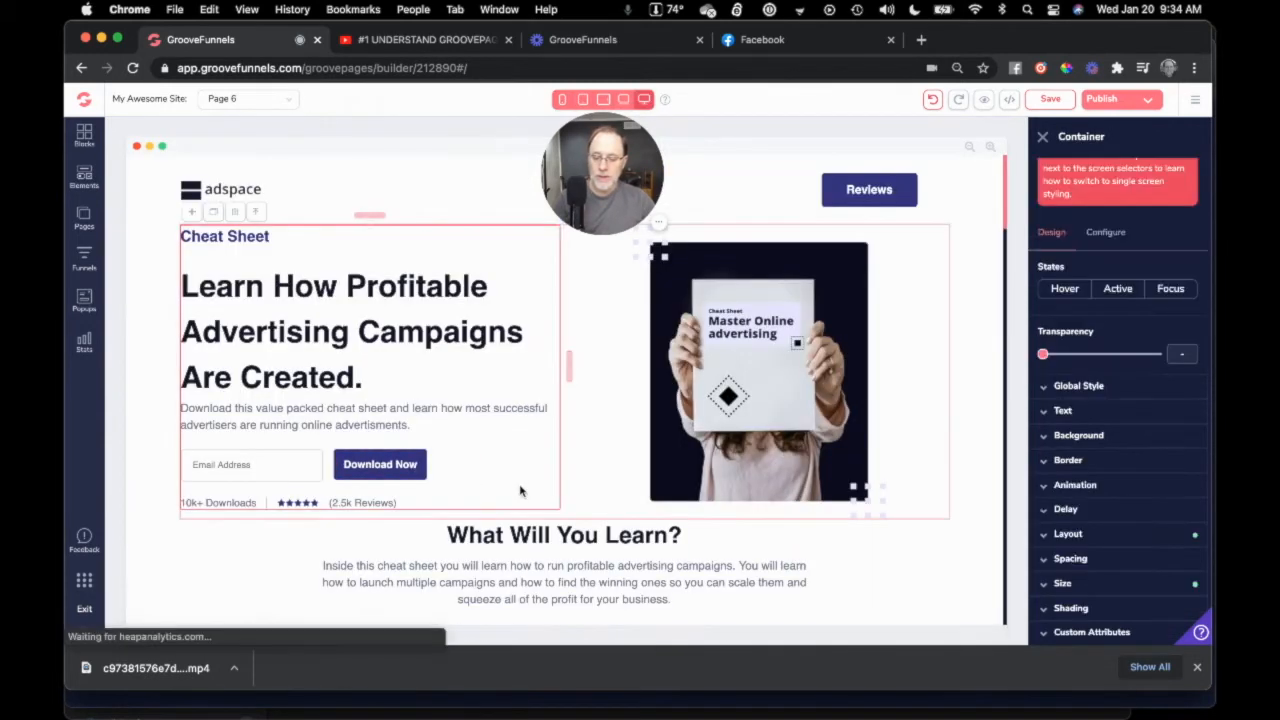
- Set the layout of the container directly around the Download Now button to vertical direction with centered secondary alignment
click(413, 476)
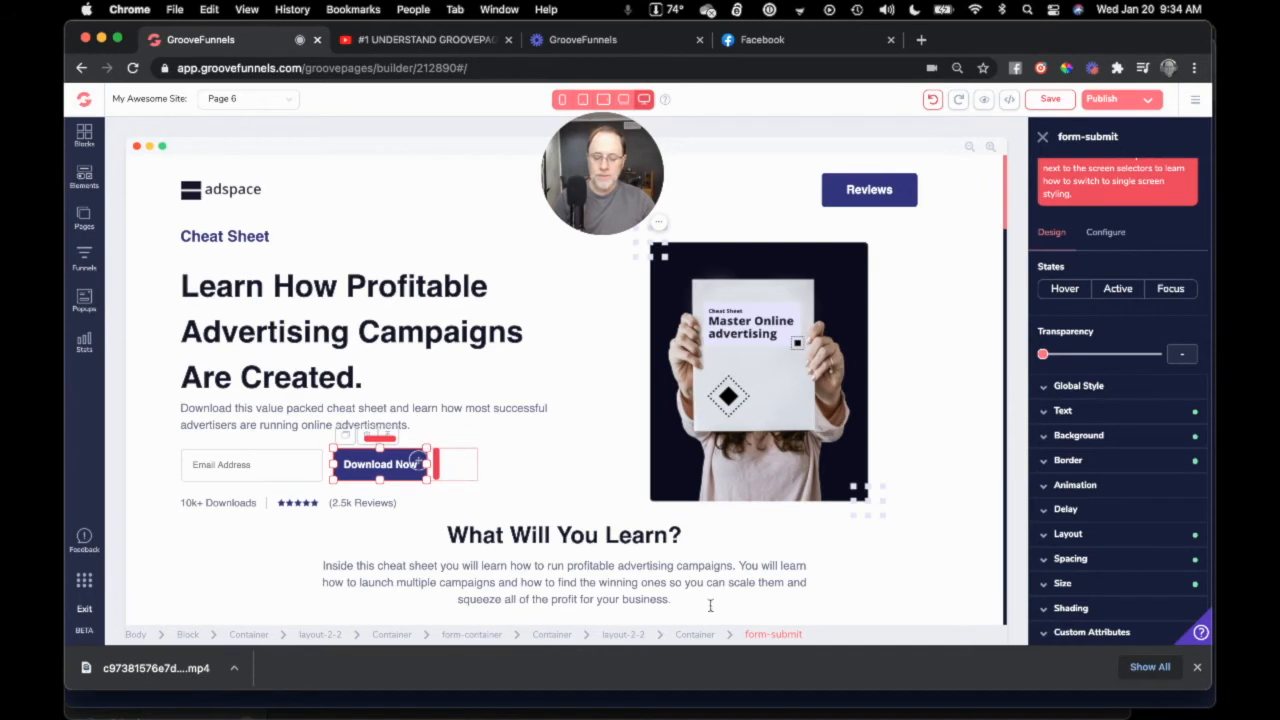
click(697, 635)
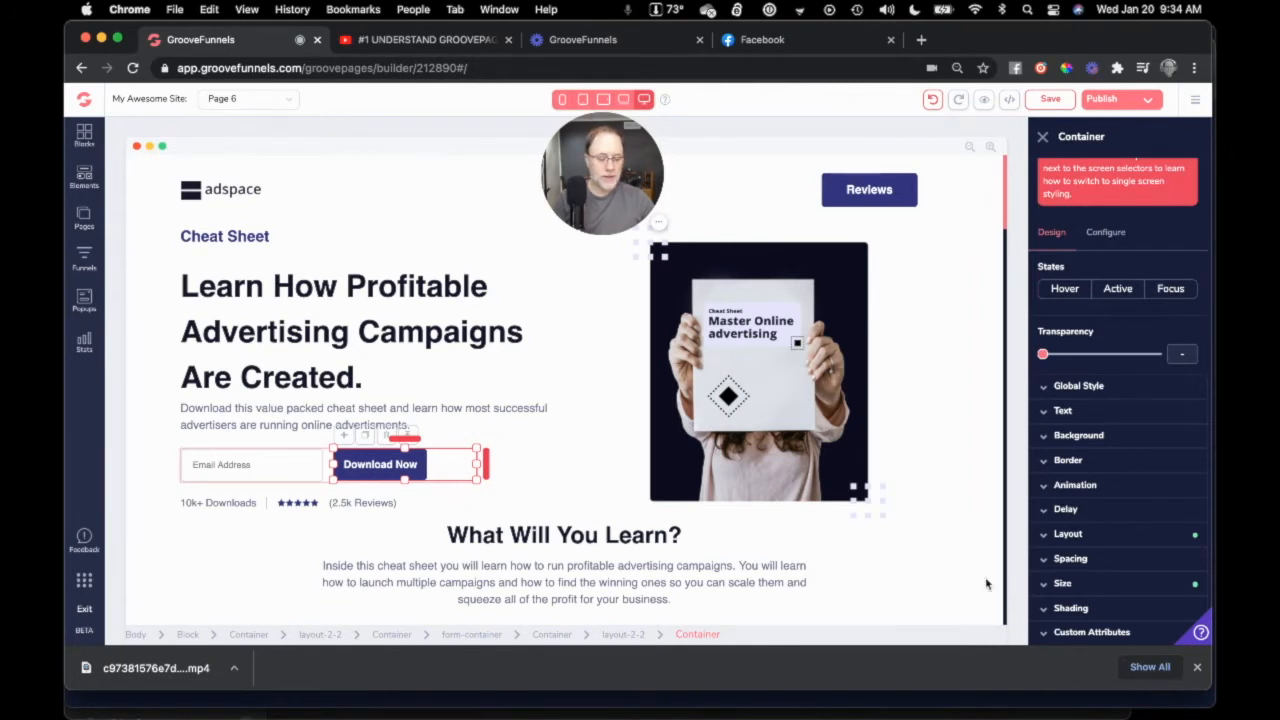
click(1068, 534)
scroll(1150, 450, down, 4)
click(1163, 408)
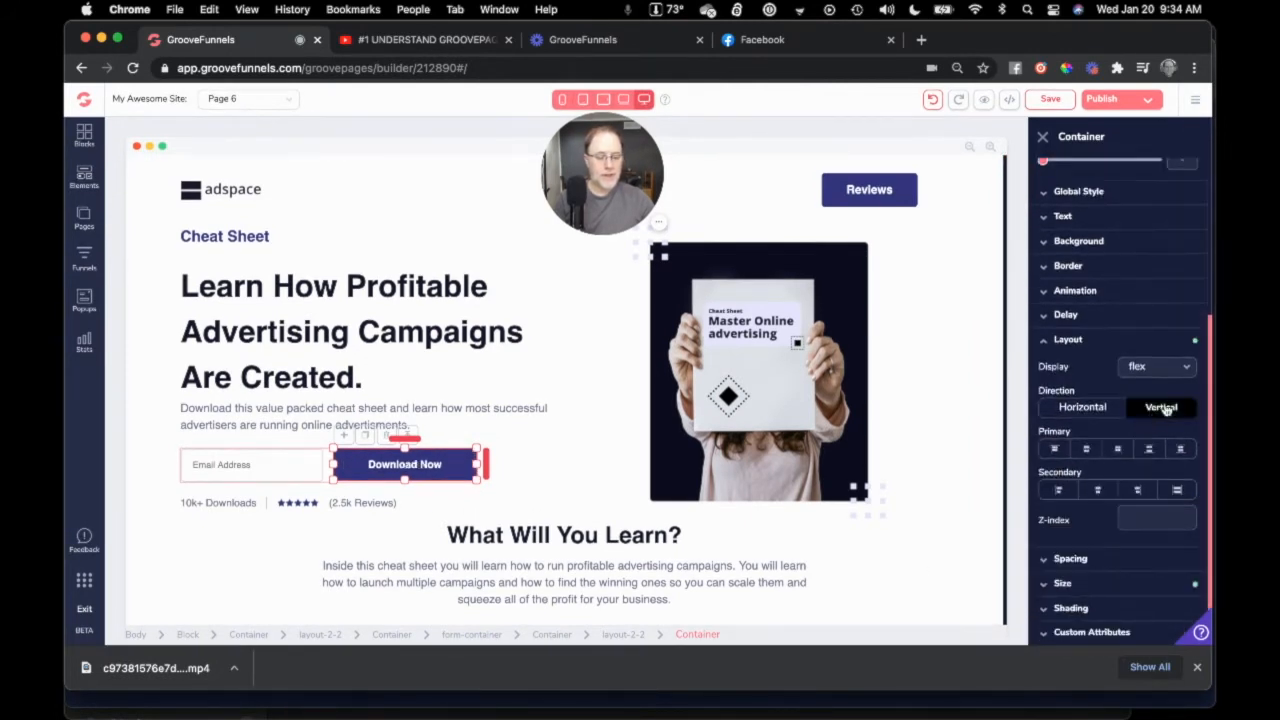
click(1099, 490)
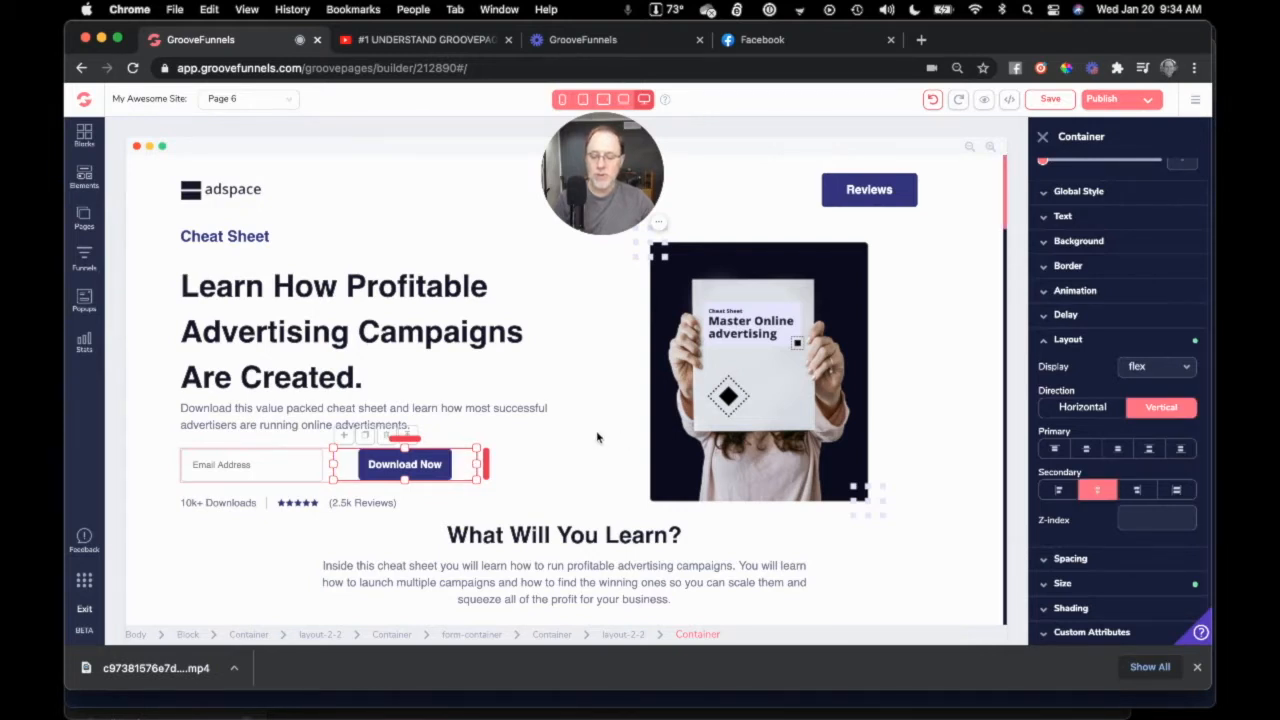
click(556, 484)
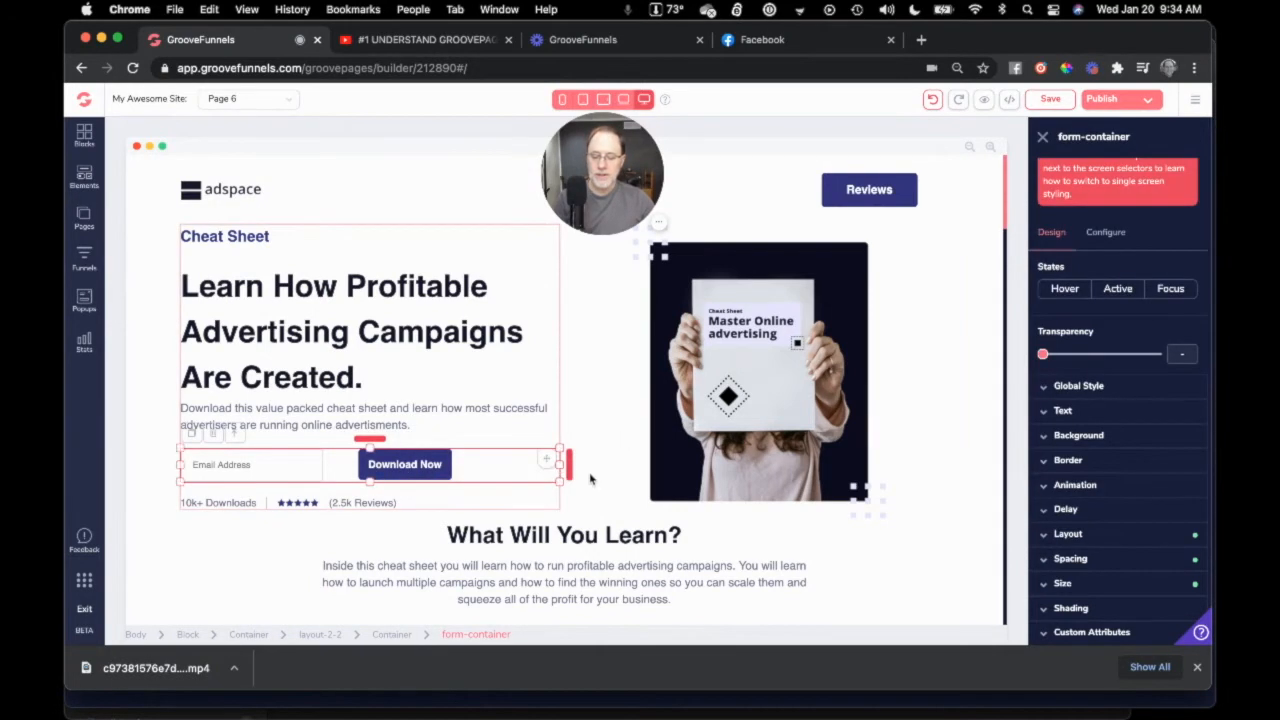
click(592, 479)
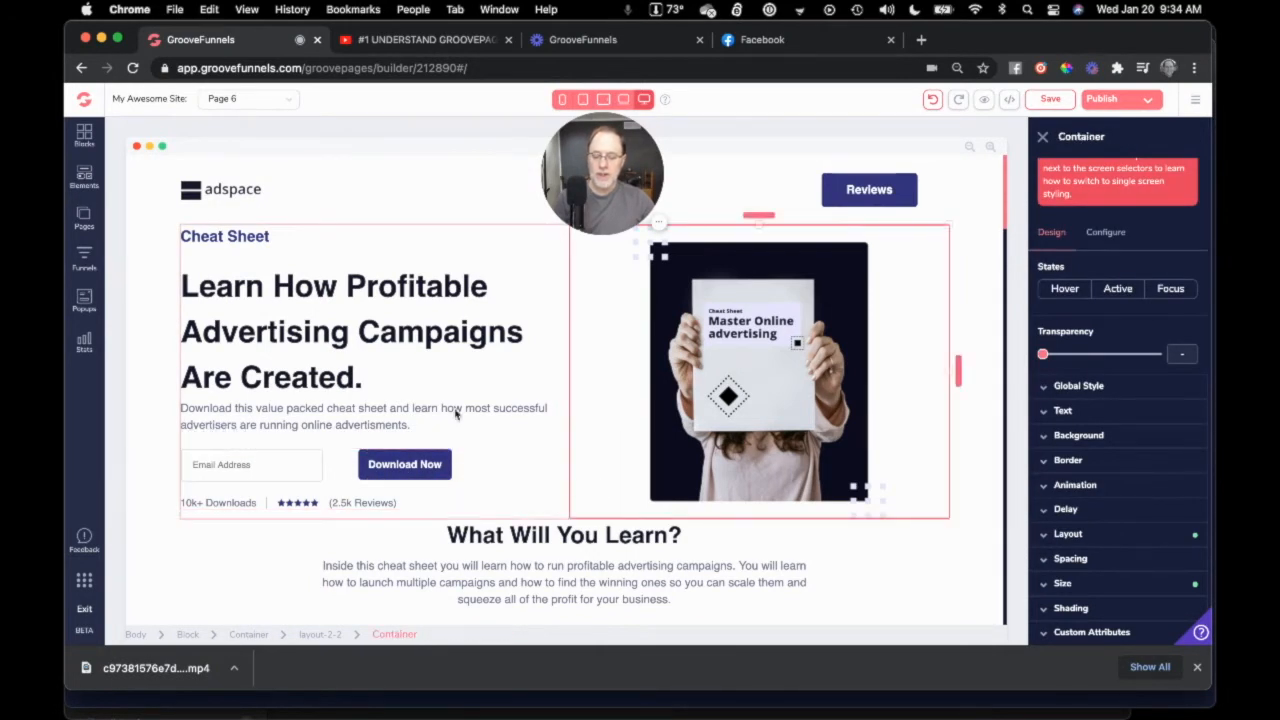
- Check the Download Now button's alignment in the mobile view and again in the desktop view
click(564, 101)
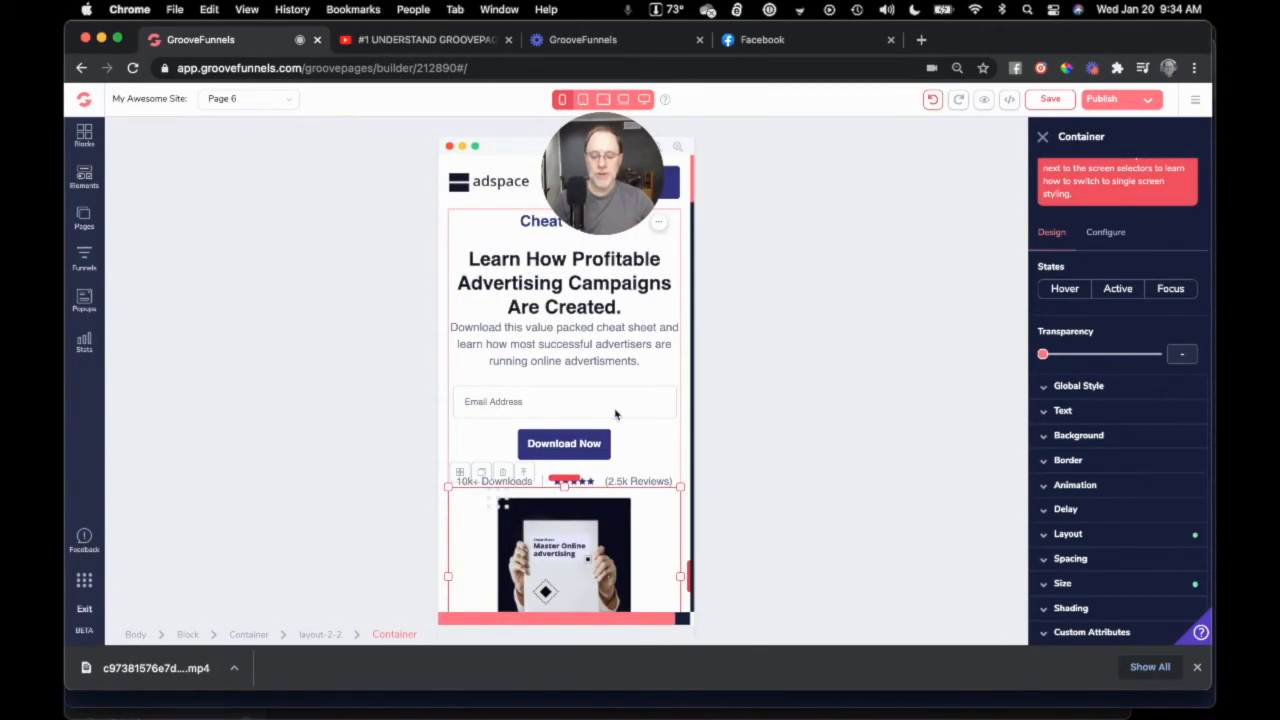
click(644, 99)
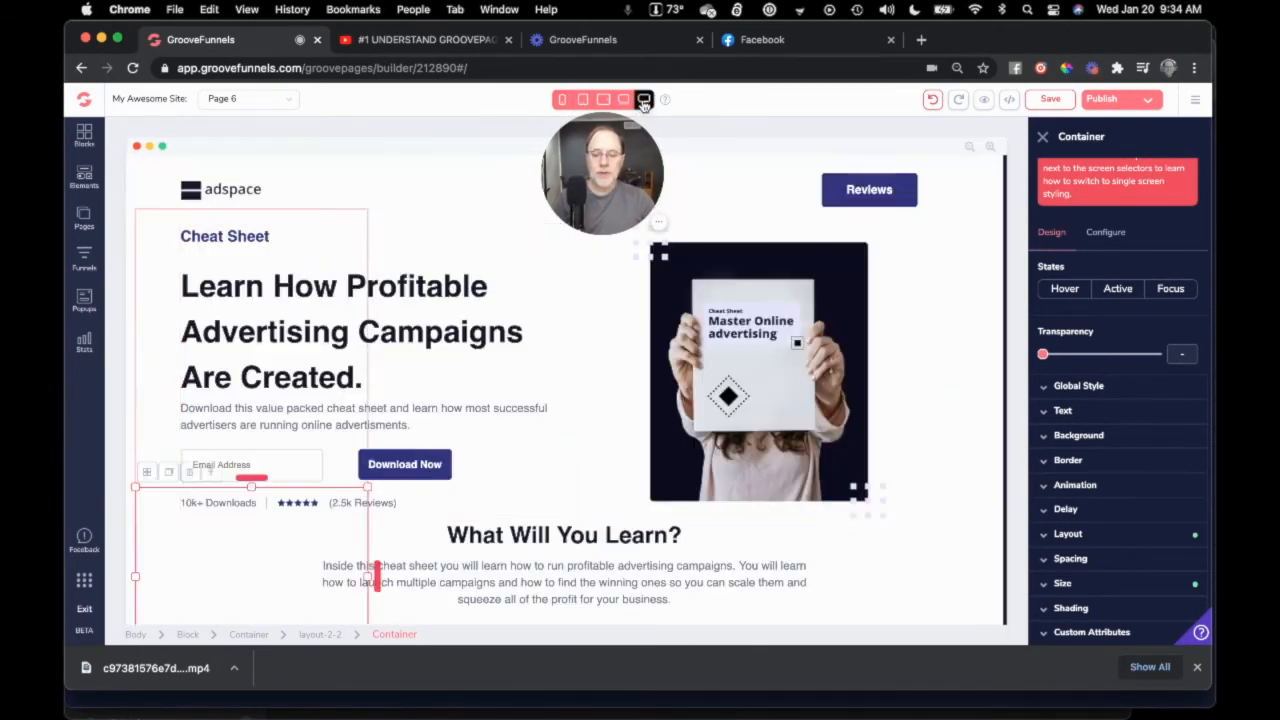
scroll(494, 513, down, 5)
scroll(494, 513, up, 4)
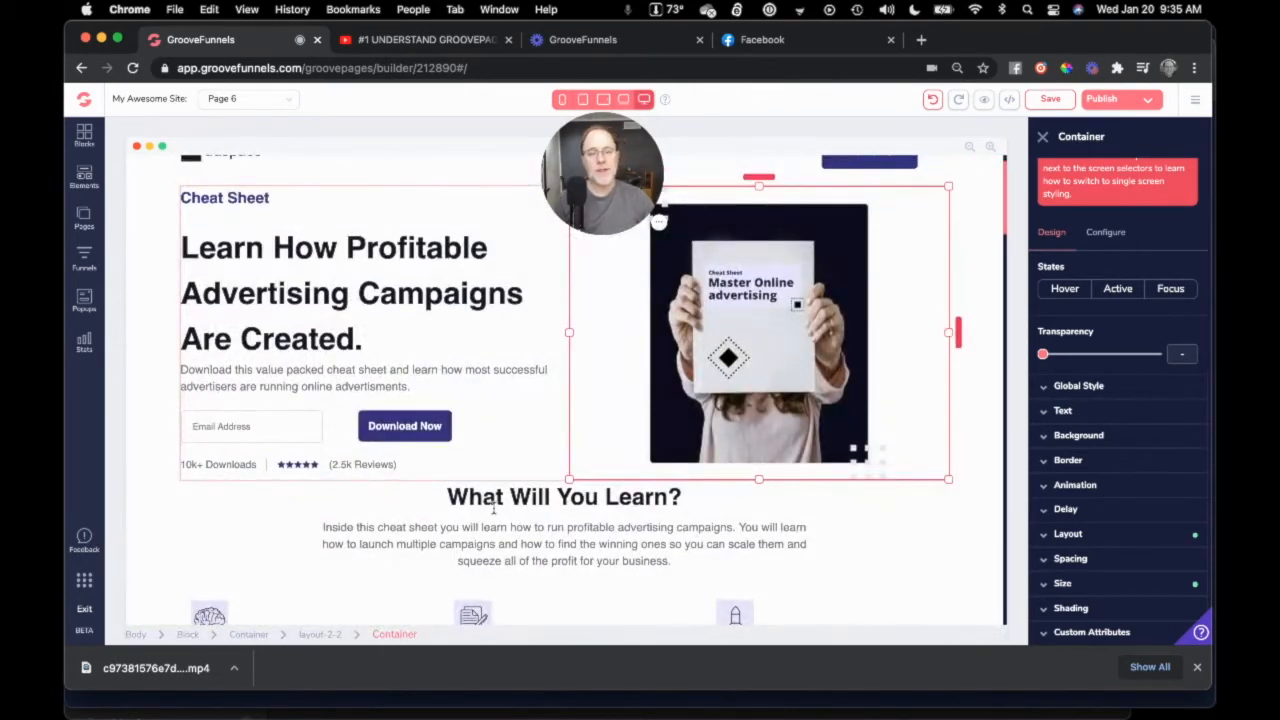
- Check the cheat sheet image's placement in the mobile and desktop views and review its layout settings
click(833, 372)
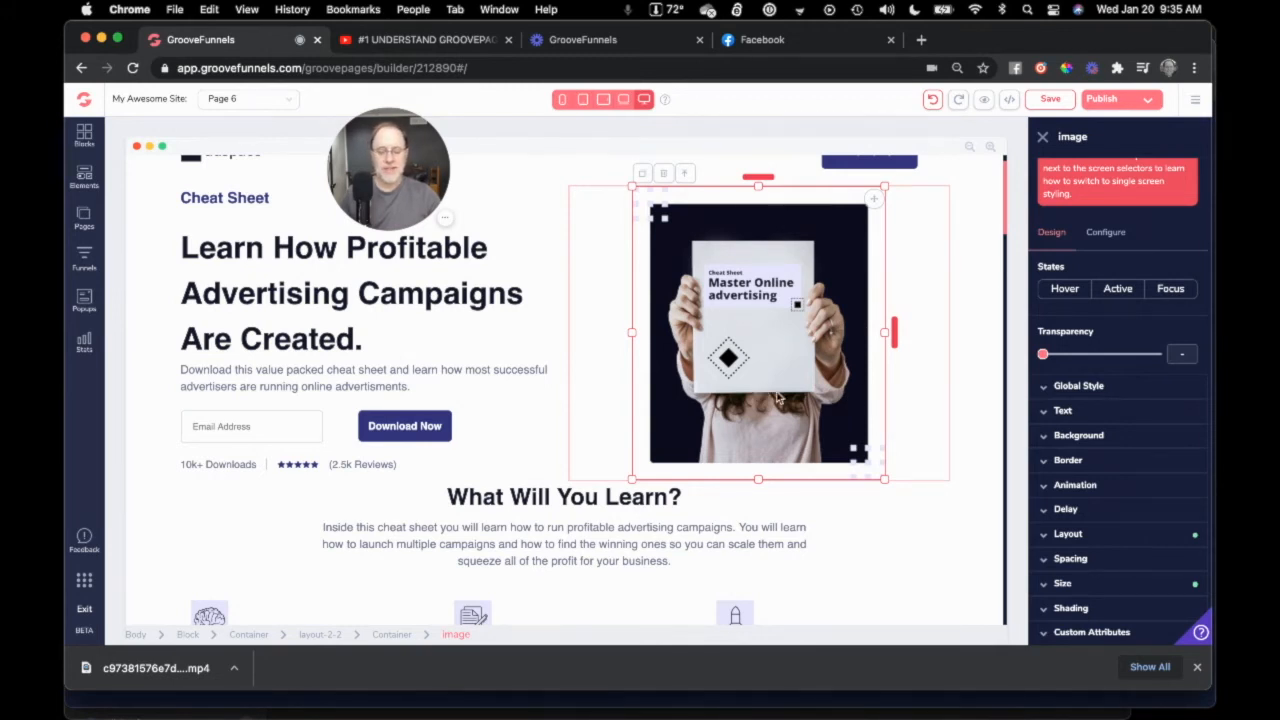
click(563, 100)
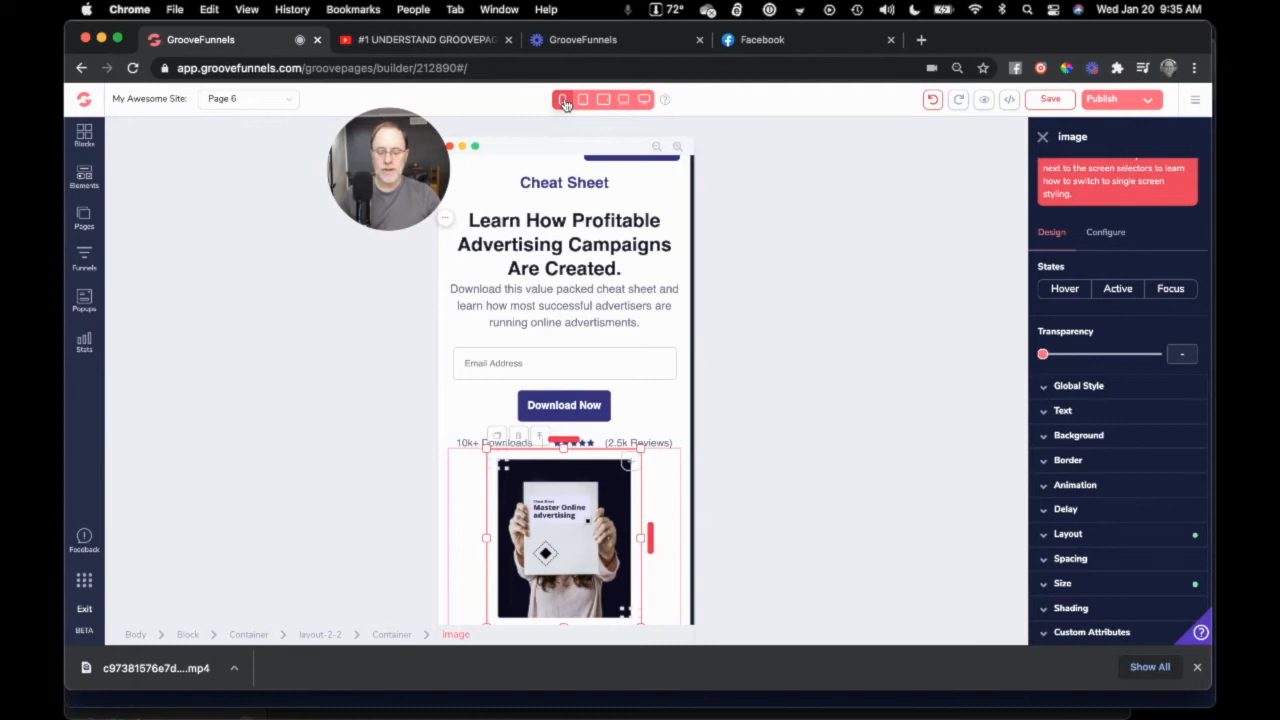
click(644, 99)
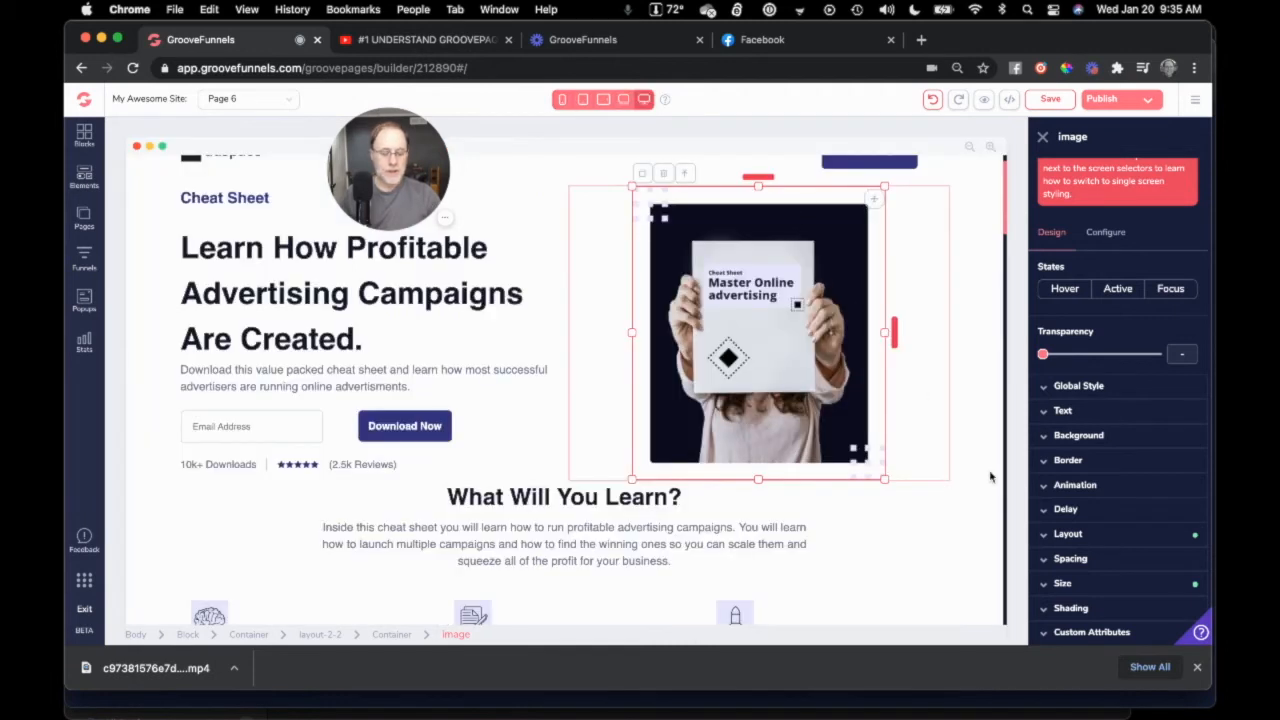
click(1068, 534)
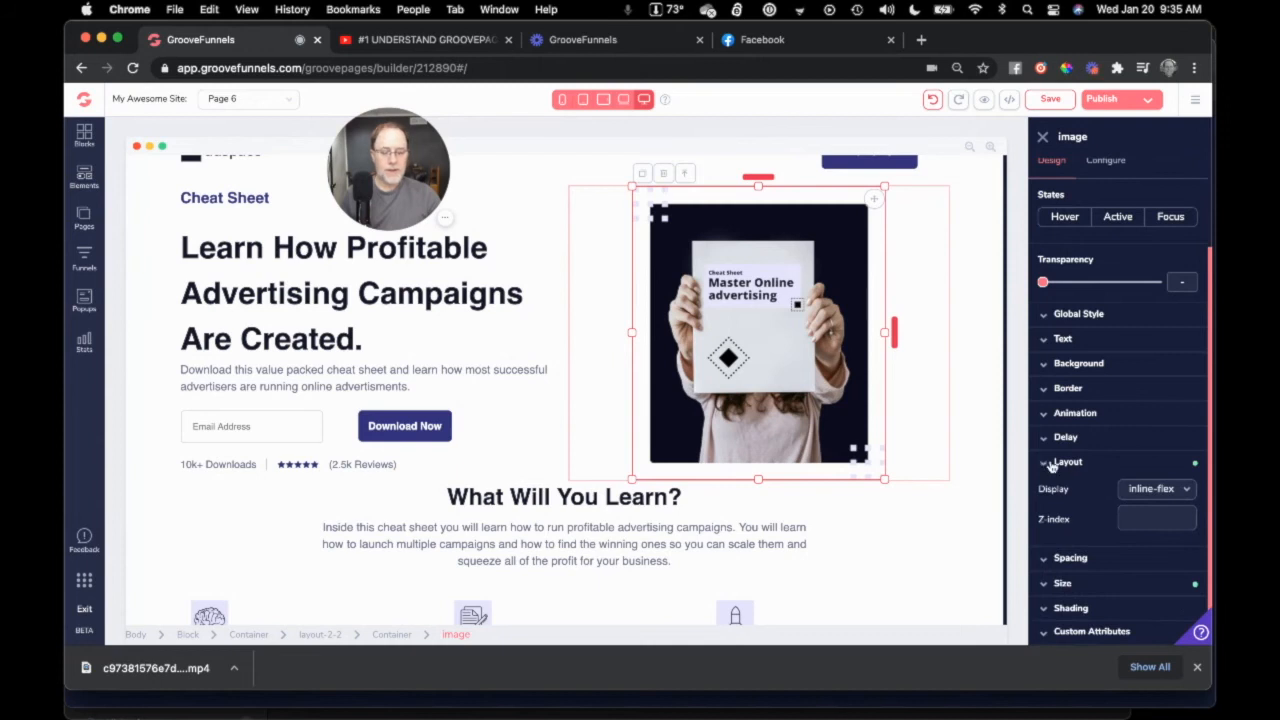
click(1050, 464)
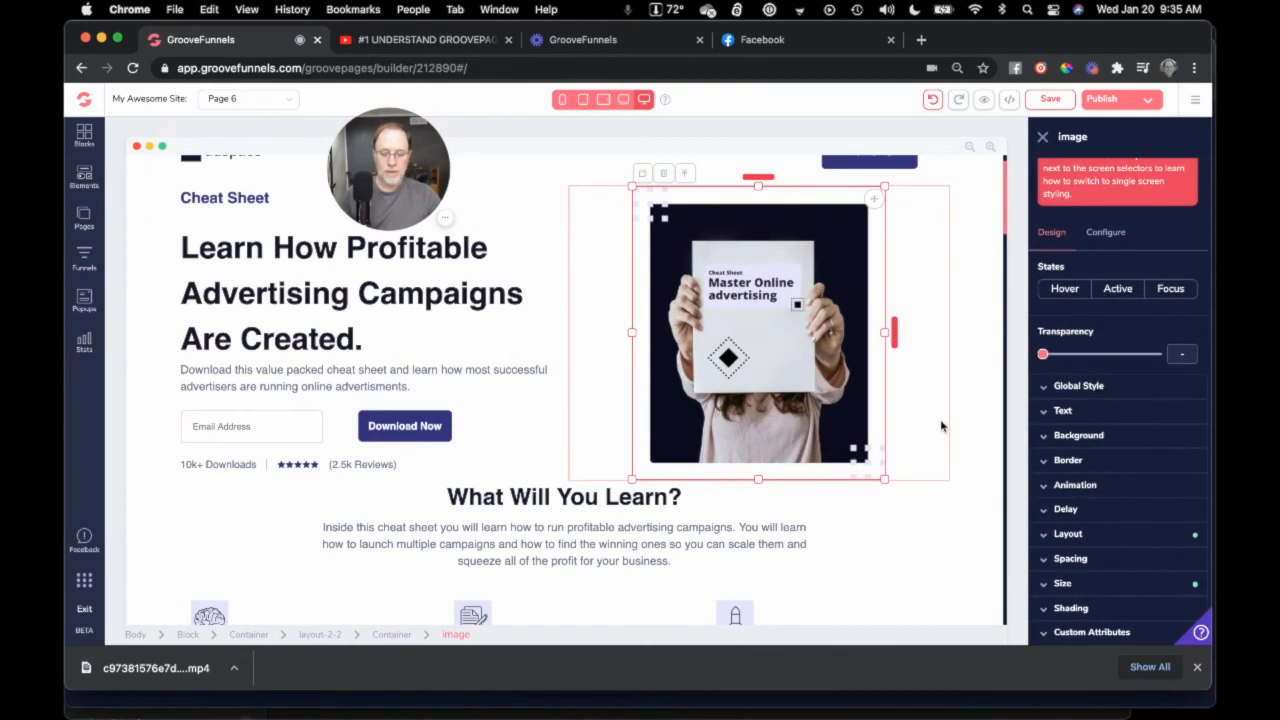
- Try left secondary alignment on the container around the cheat sheet image and clear its vertical direction
click(934, 428)
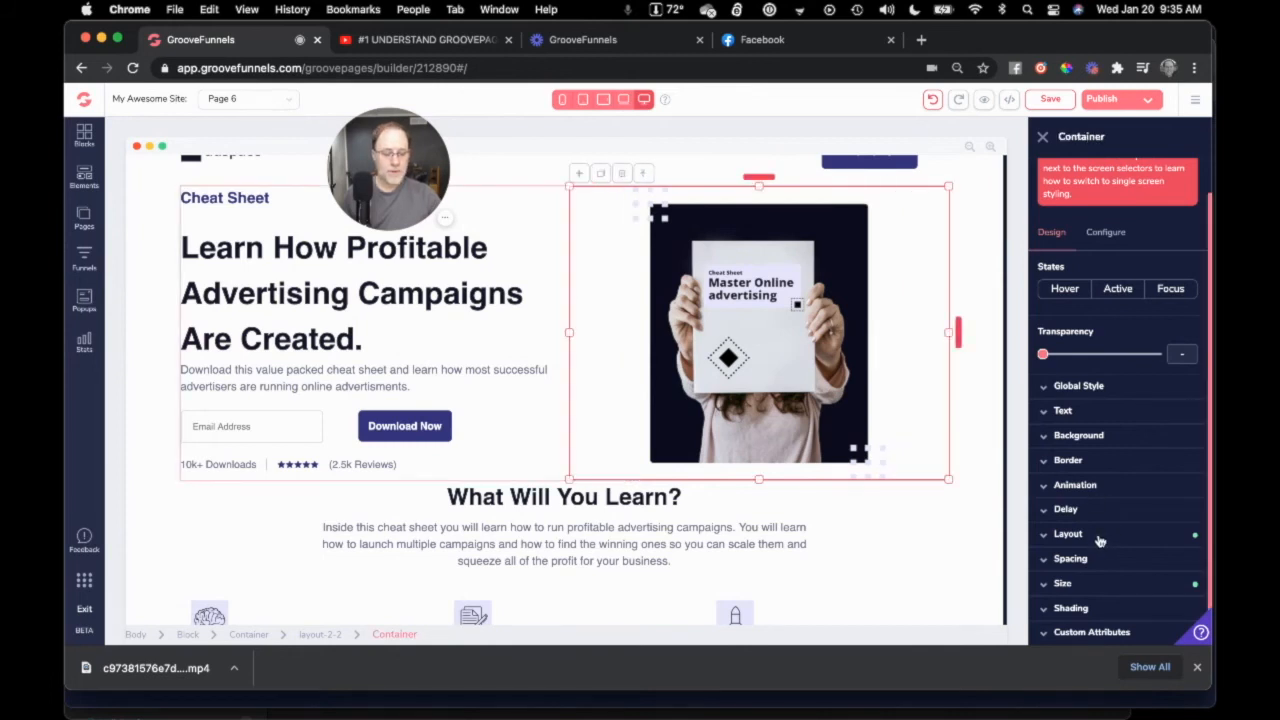
click(1098, 535)
click(1057, 489)
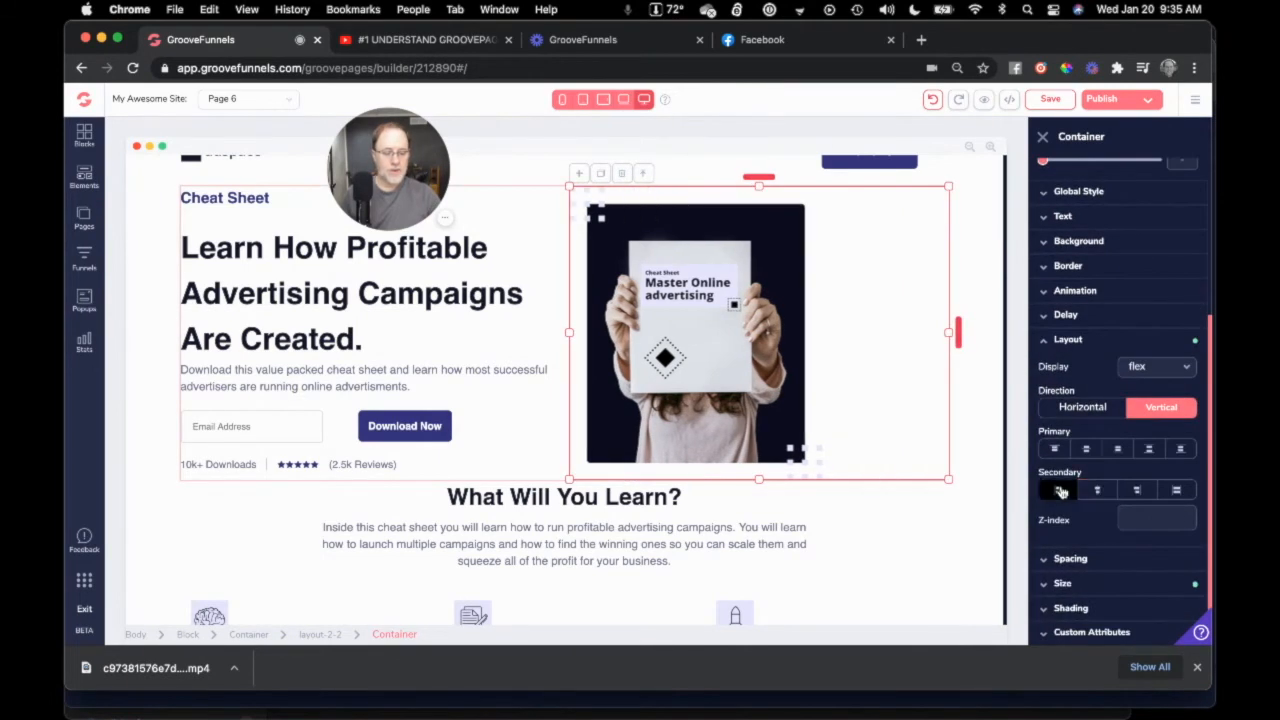
click(1160, 407)
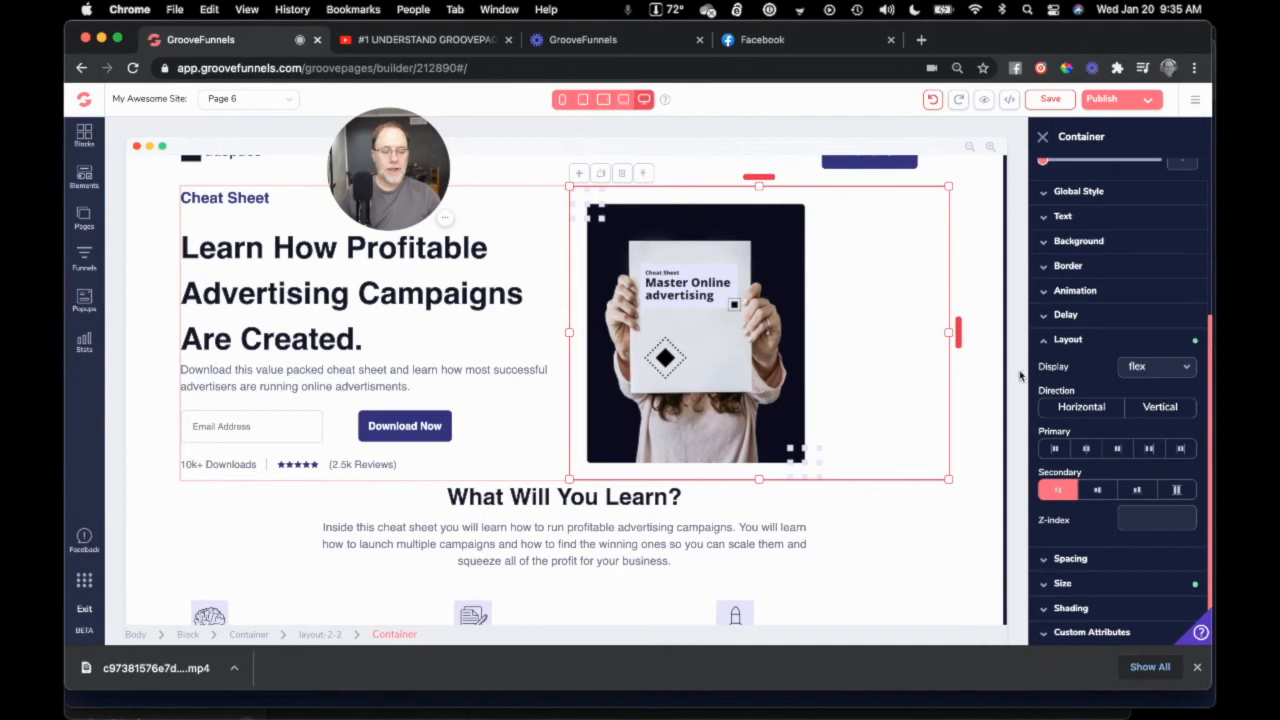
click(981, 392)
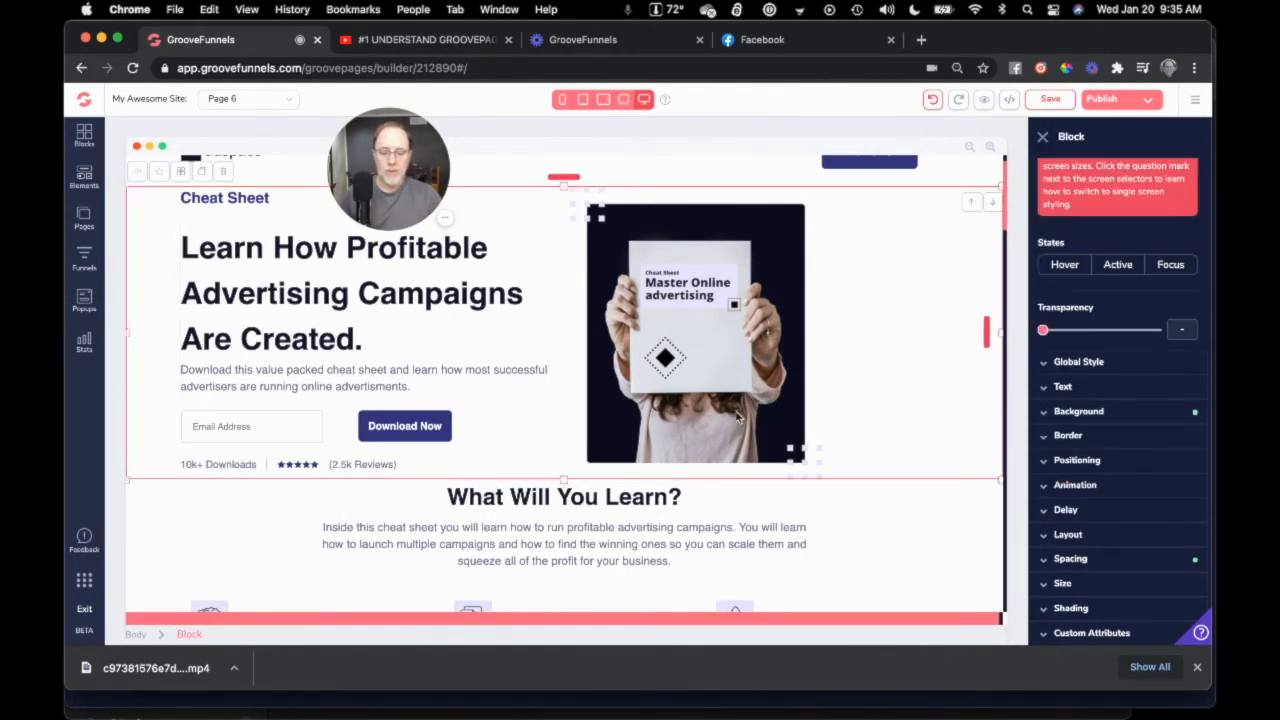
- Try a 6rem left margin on the cheat sheet image
click(737, 418)
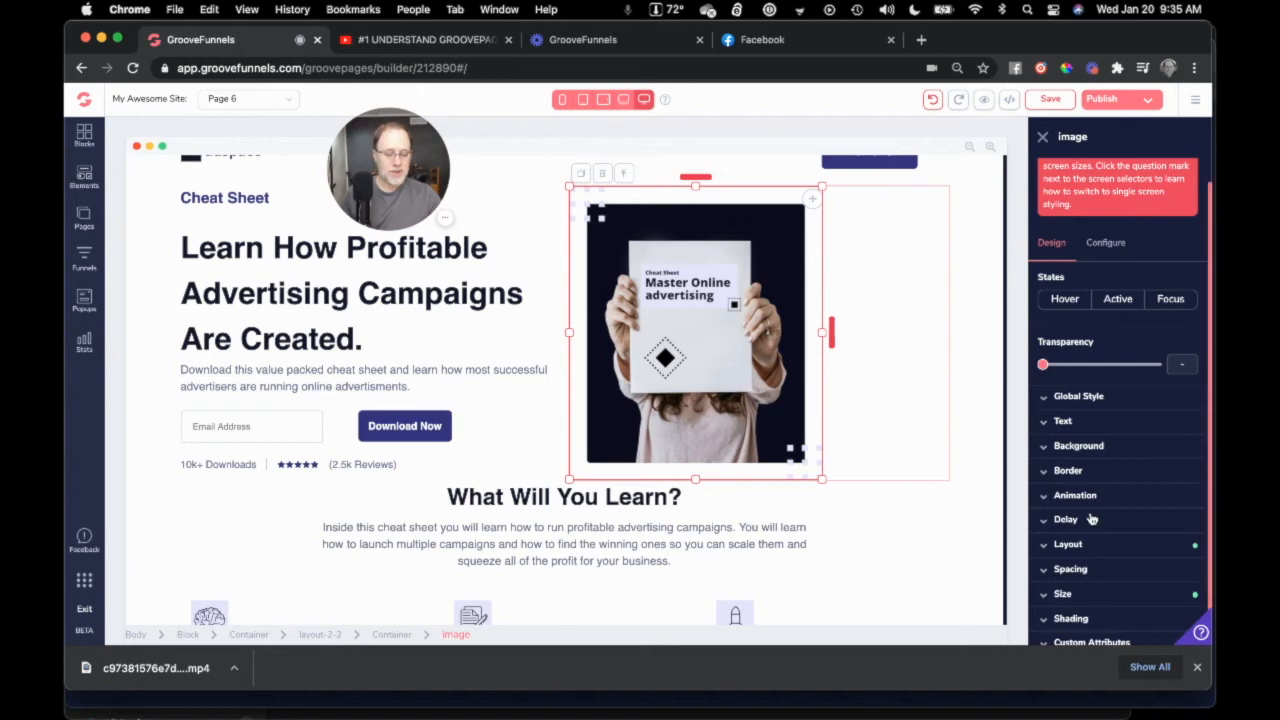
scroll(1092, 518, down, 1)
click(1064, 560)
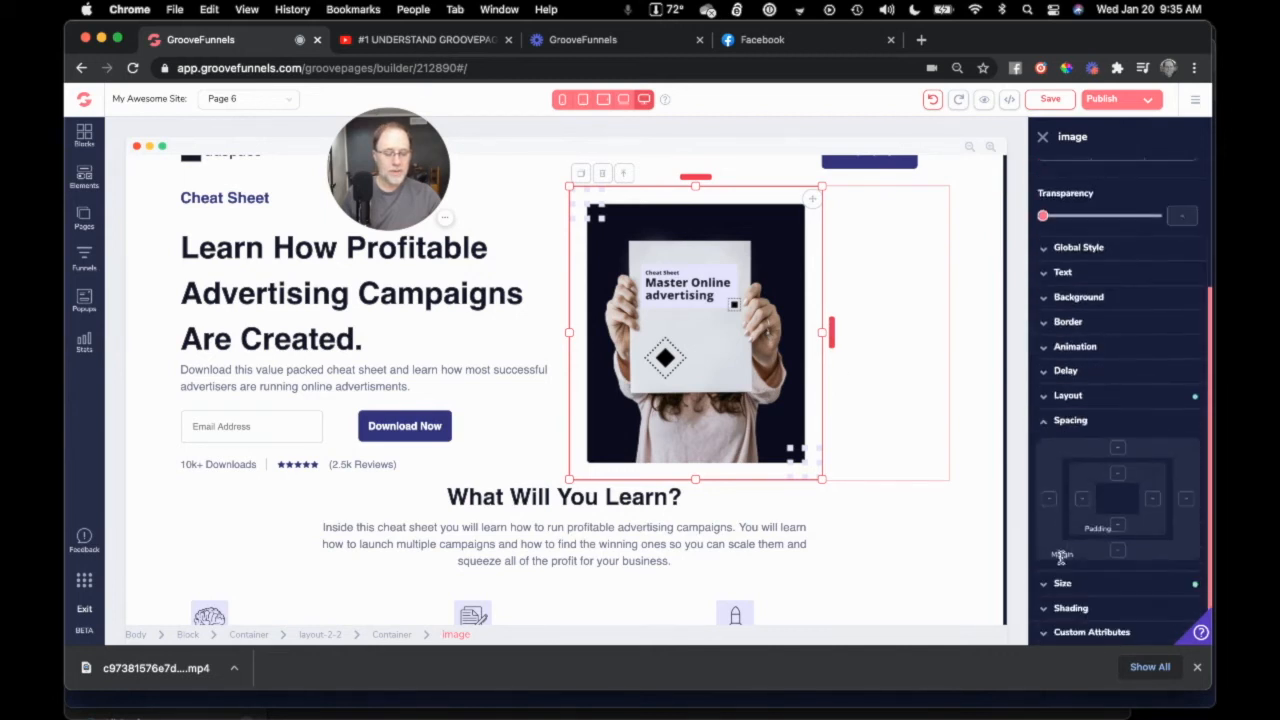
click(1049, 499)
drag(1045, 578, 1137, 588)
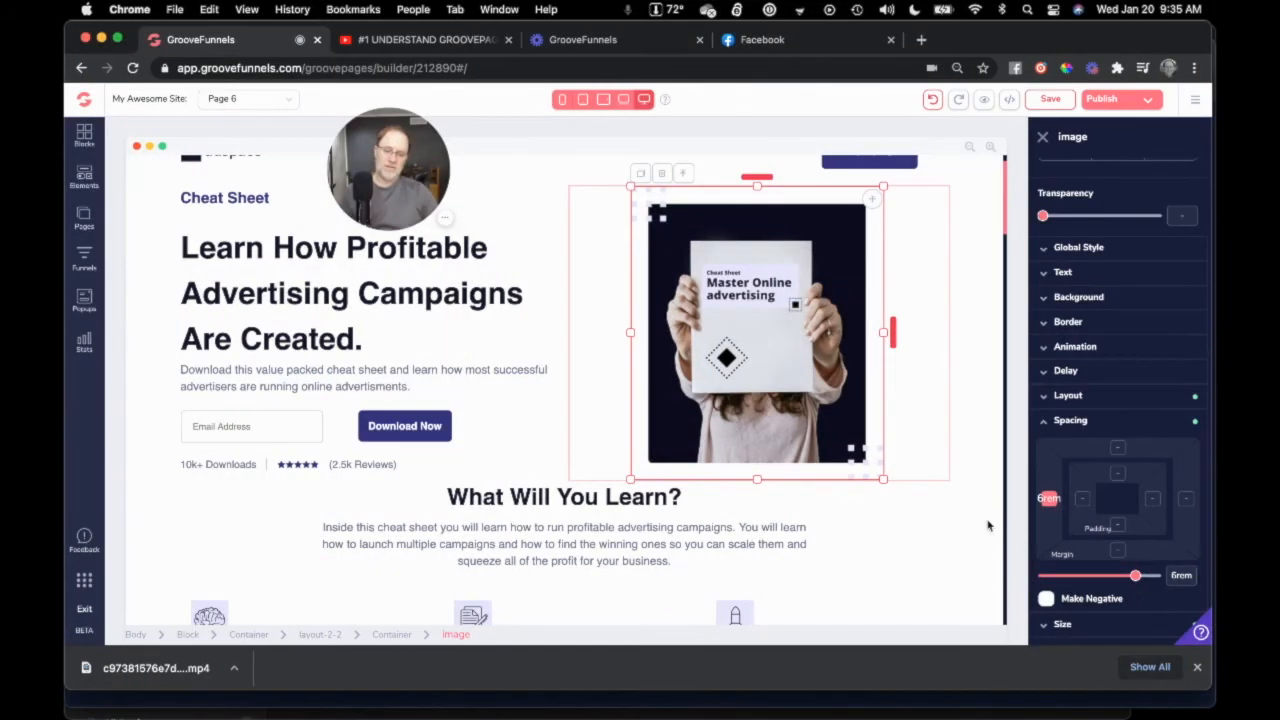
- Check how the cheat sheet image with its left margin is placed in the mobile view
click(561, 100)
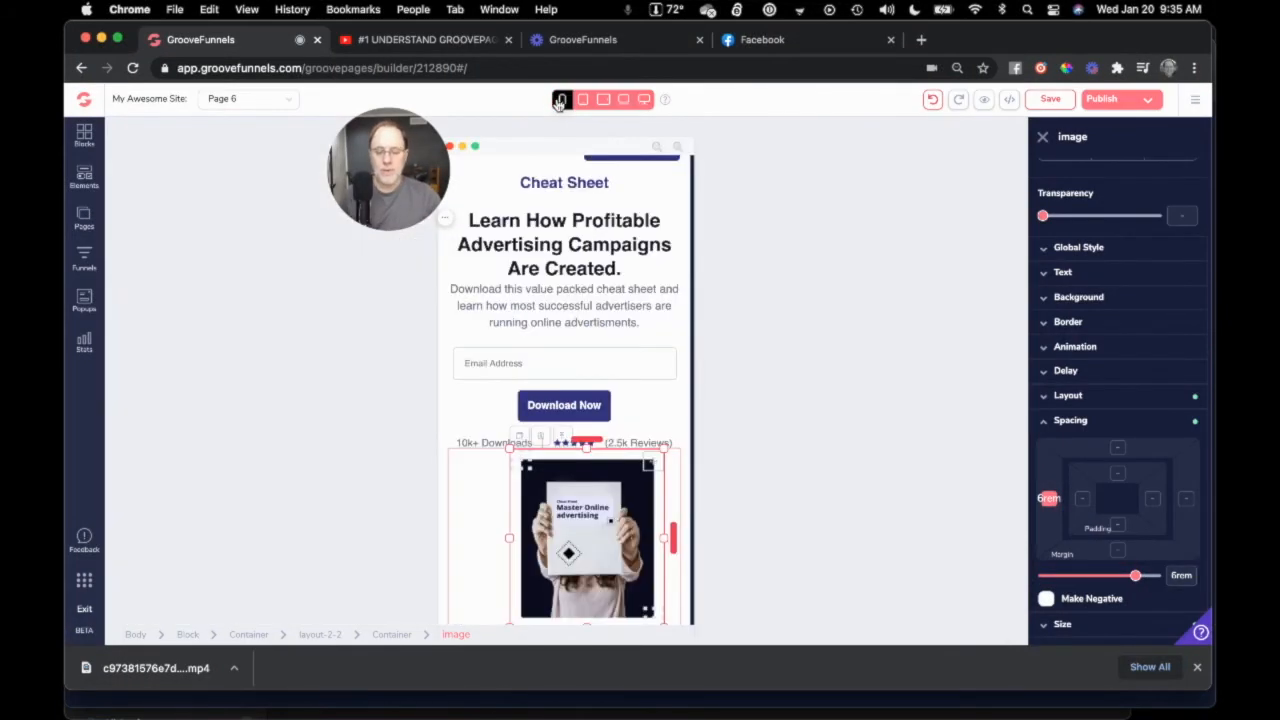
scroll(600, 470, down, 5)
scroll(600, 470, up, 1)
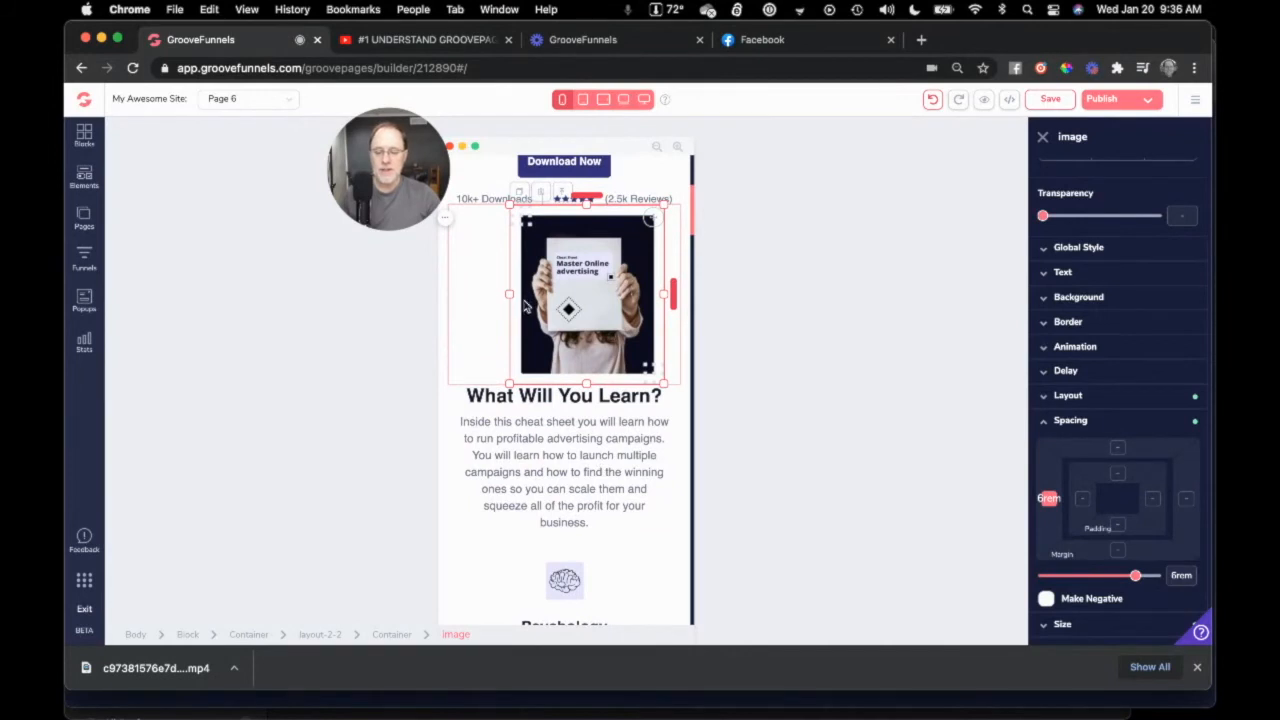
scroll(558, 306, up, 2)
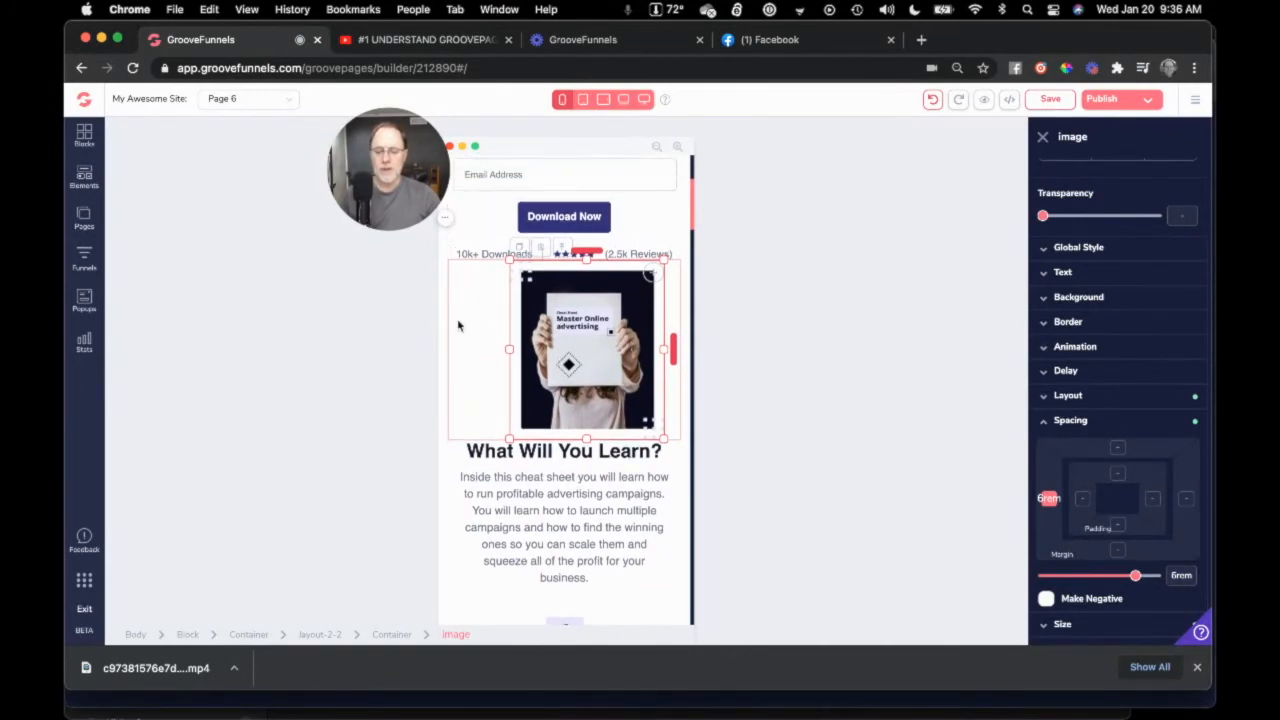
- Return to the desktop view and remove the cheat sheet image's left margin
click(644, 98)
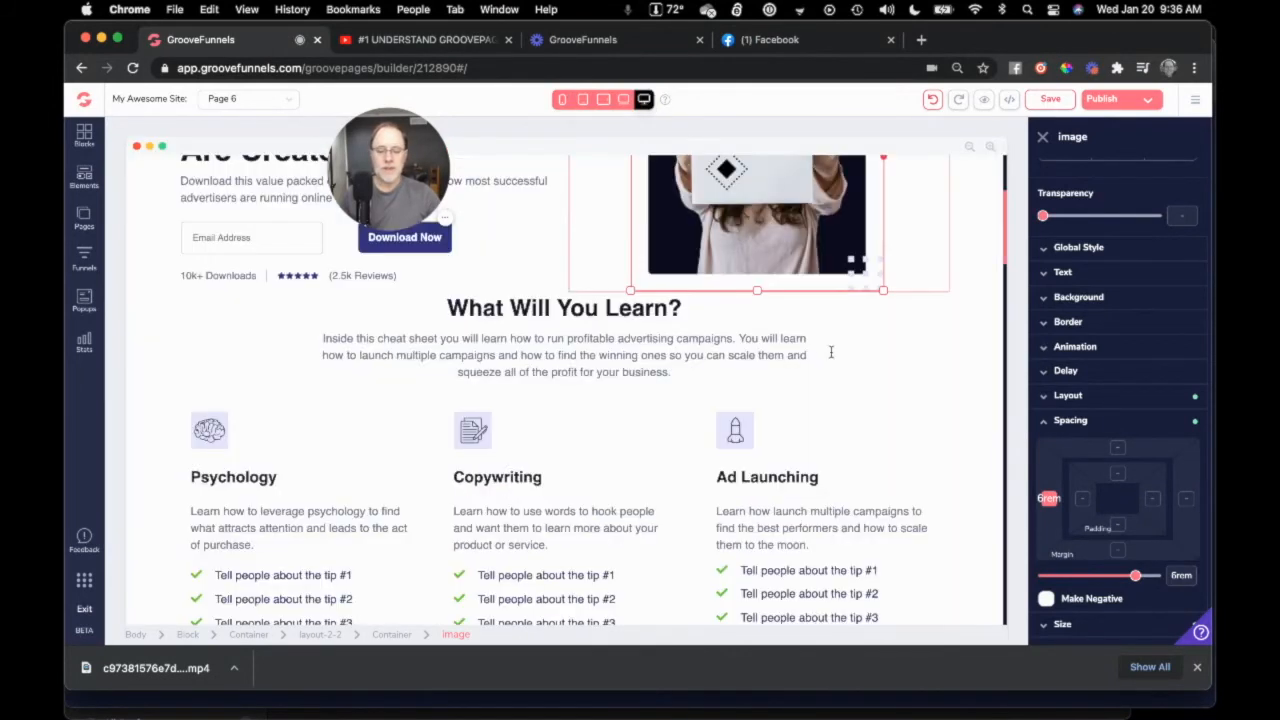
scroll(808, 366, up, 5)
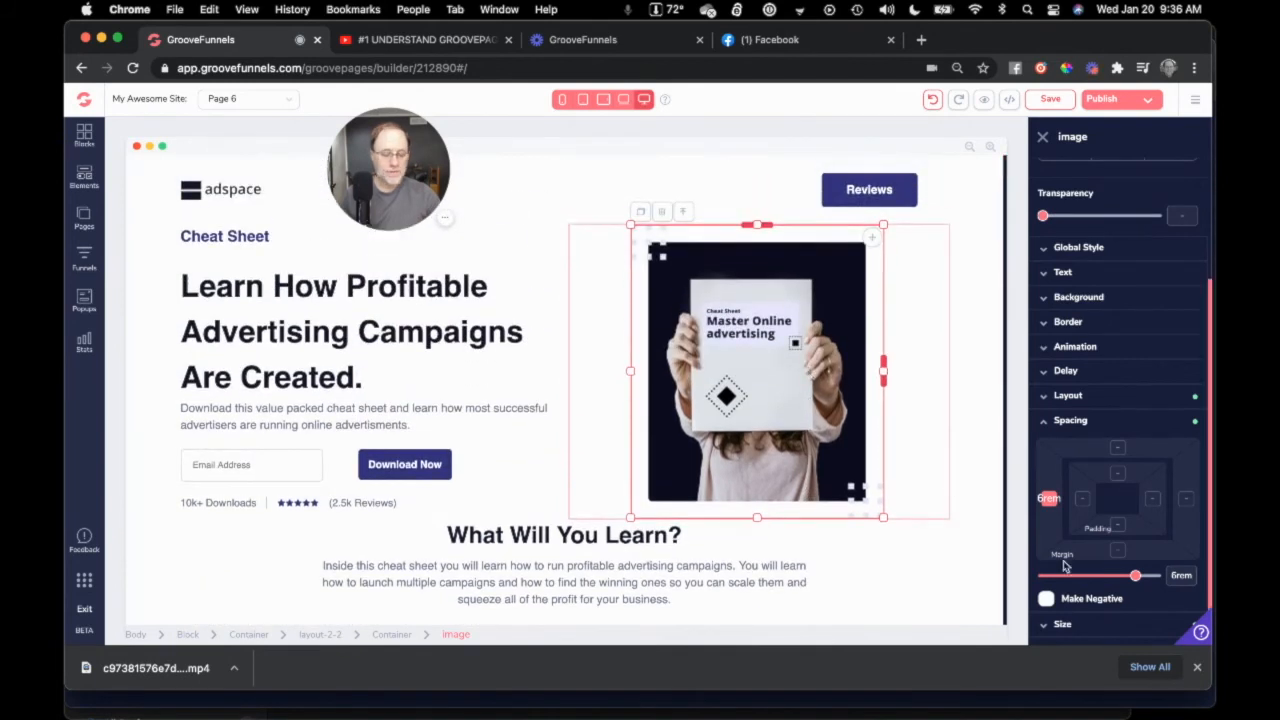
drag(1136, 576, 1041, 576)
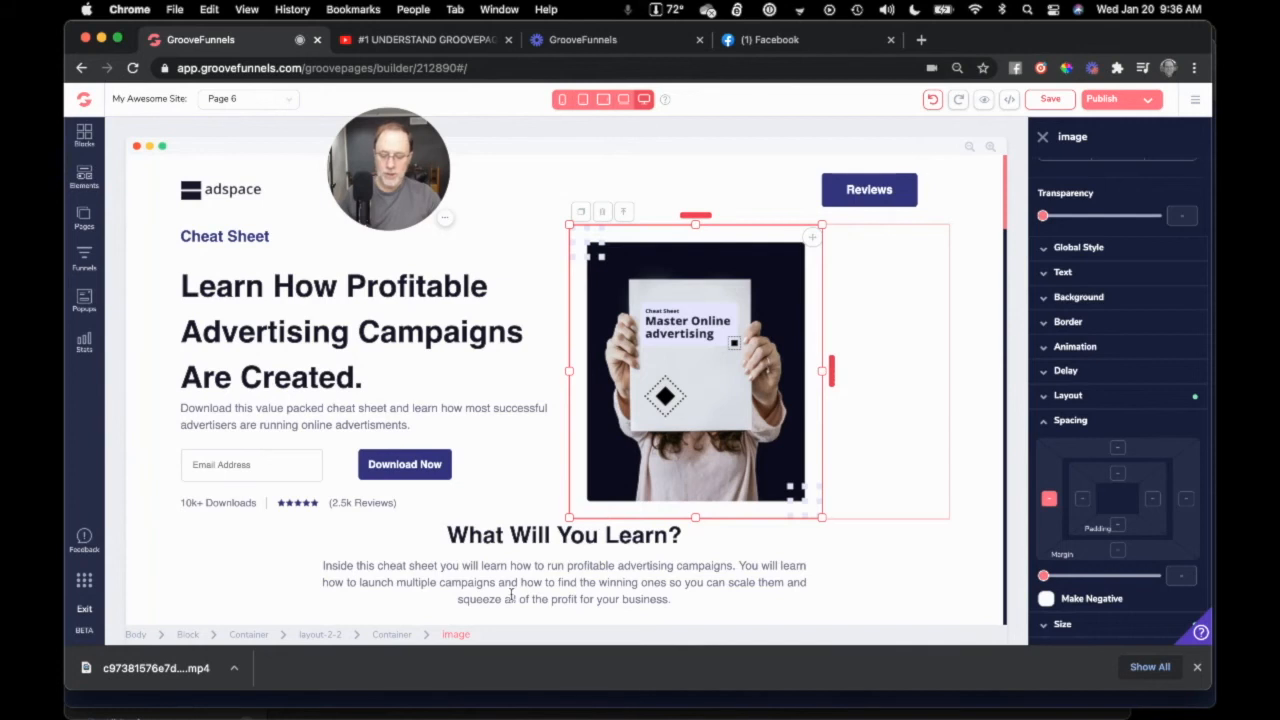
- Set the layout of the container around the cheat sheet image to centered secondary alignment with vertical direction
click(392, 636)
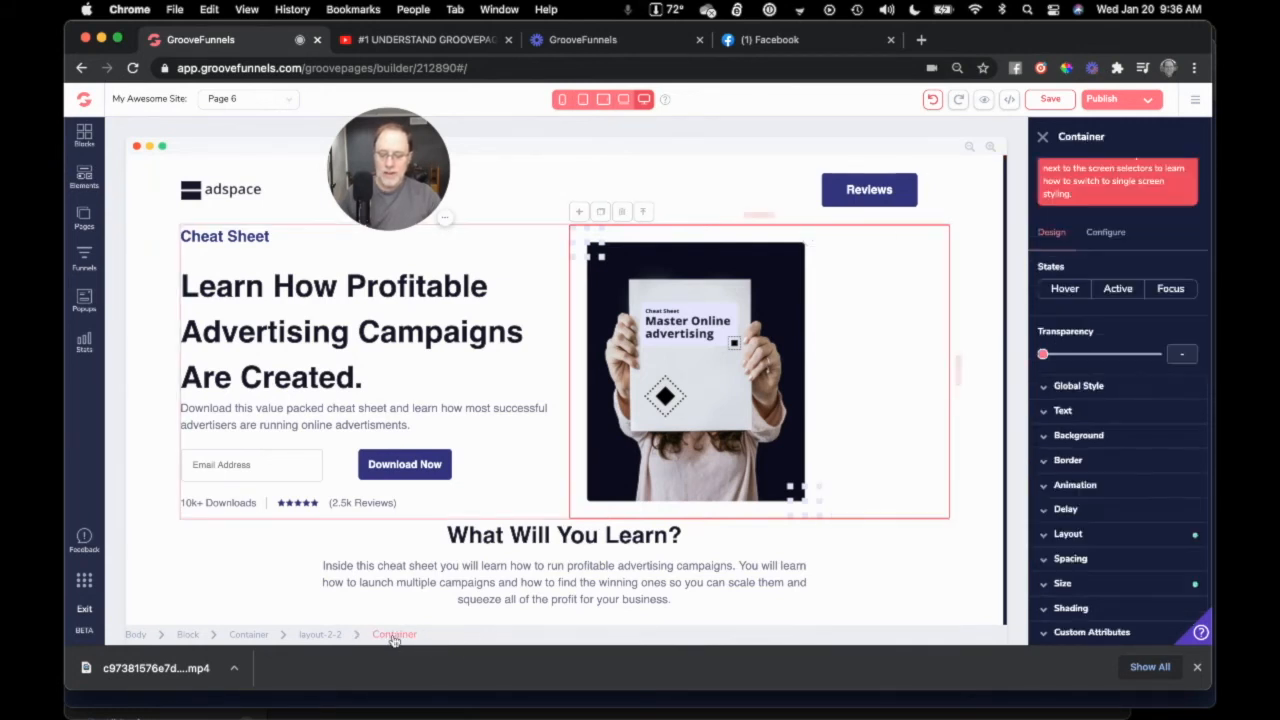
click(1100, 534)
scroll(1094, 539, down, 2)
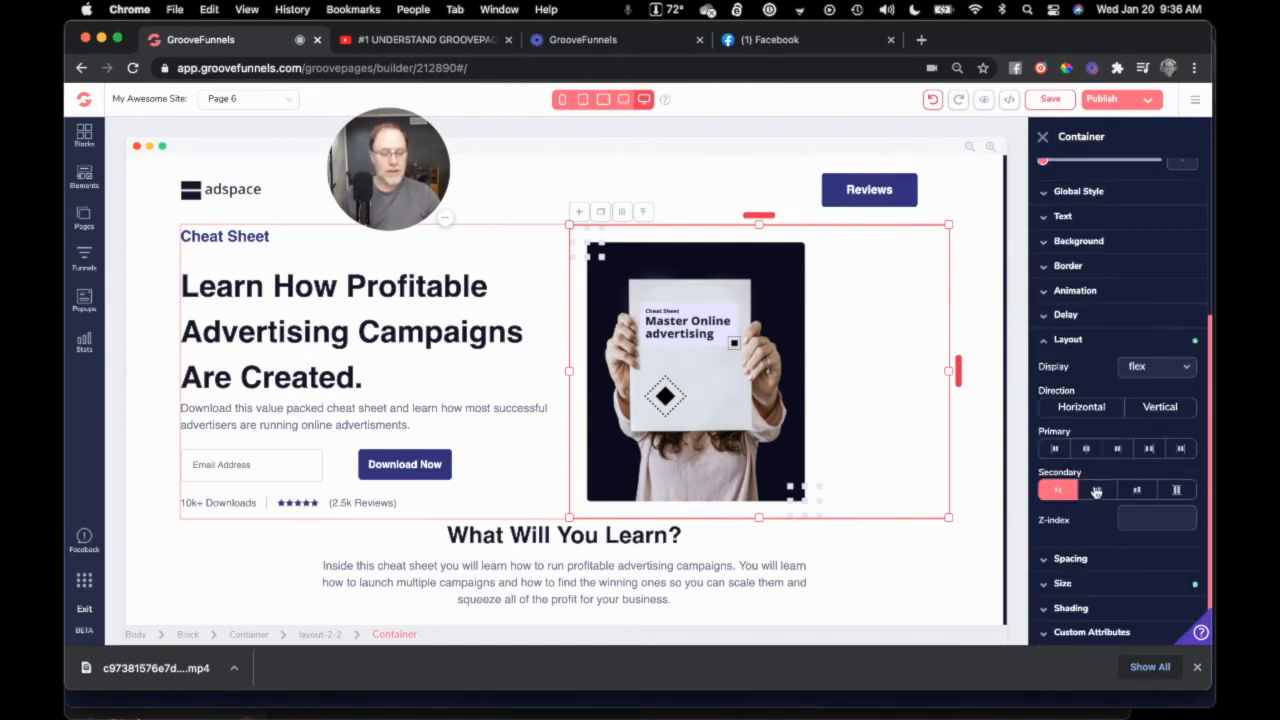
click(1096, 490)
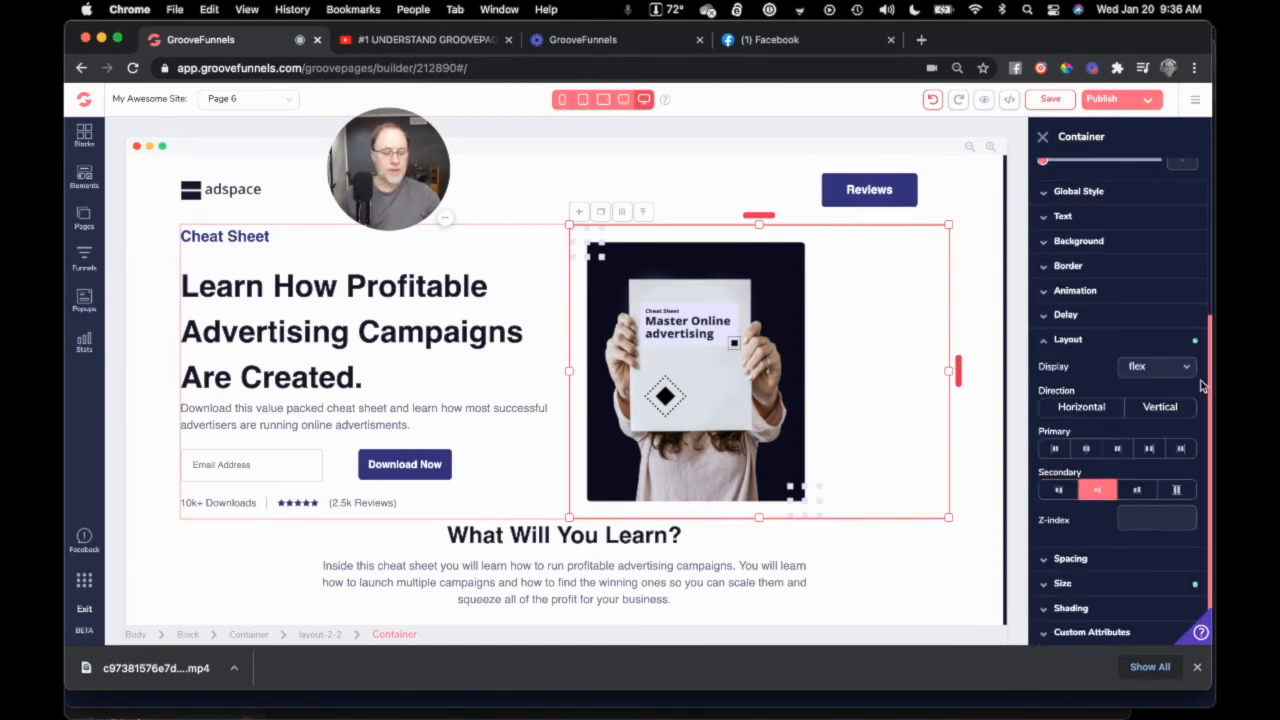
click(1155, 408)
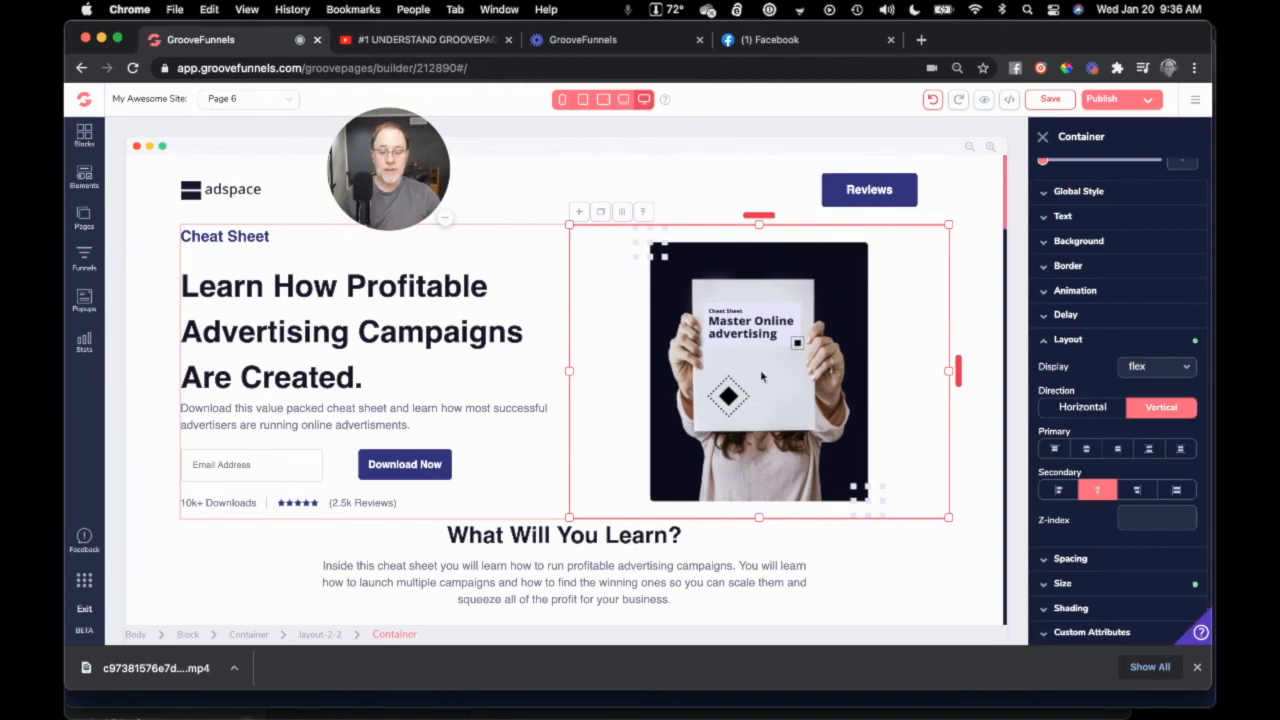
- Check the cheat sheet image's centering in the mobile view and return to the desktop view
click(562, 99)
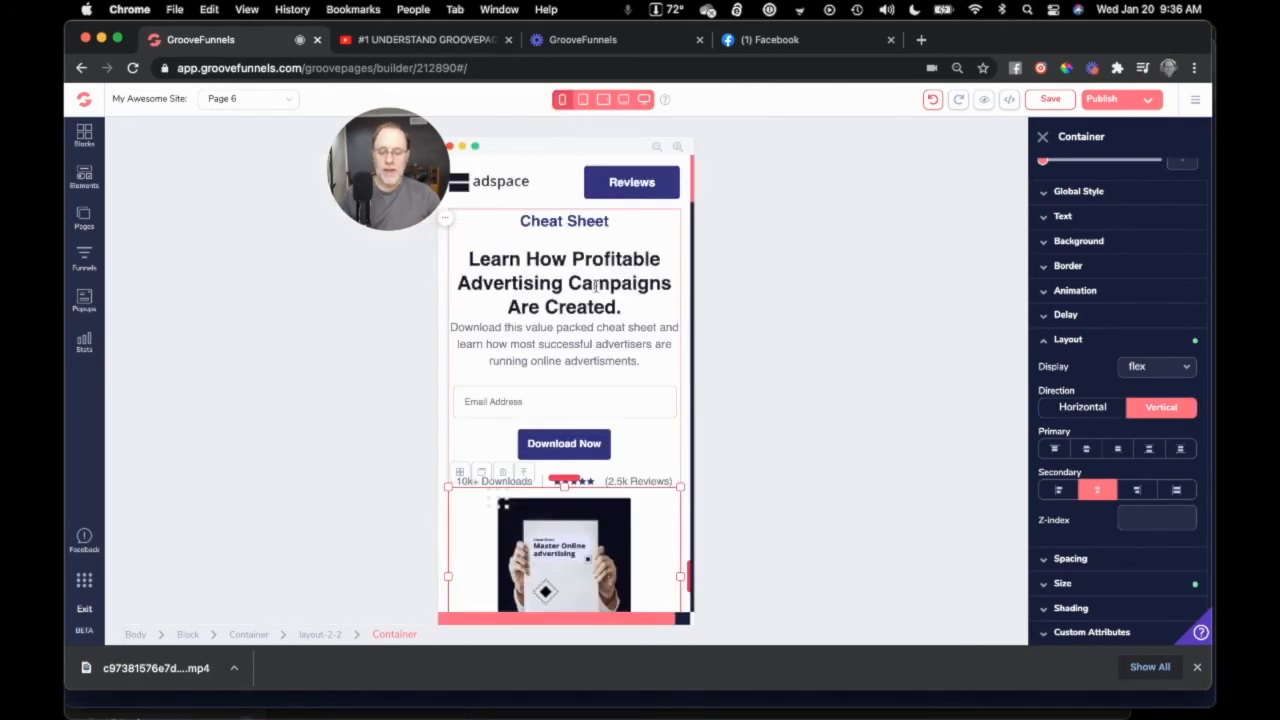
scroll(598, 272, down, 4)
scroll(596, 322, up, 4)
scroll(596, 322, down, 2)
scroll(596, 322, up, 2)
click(644, 99)
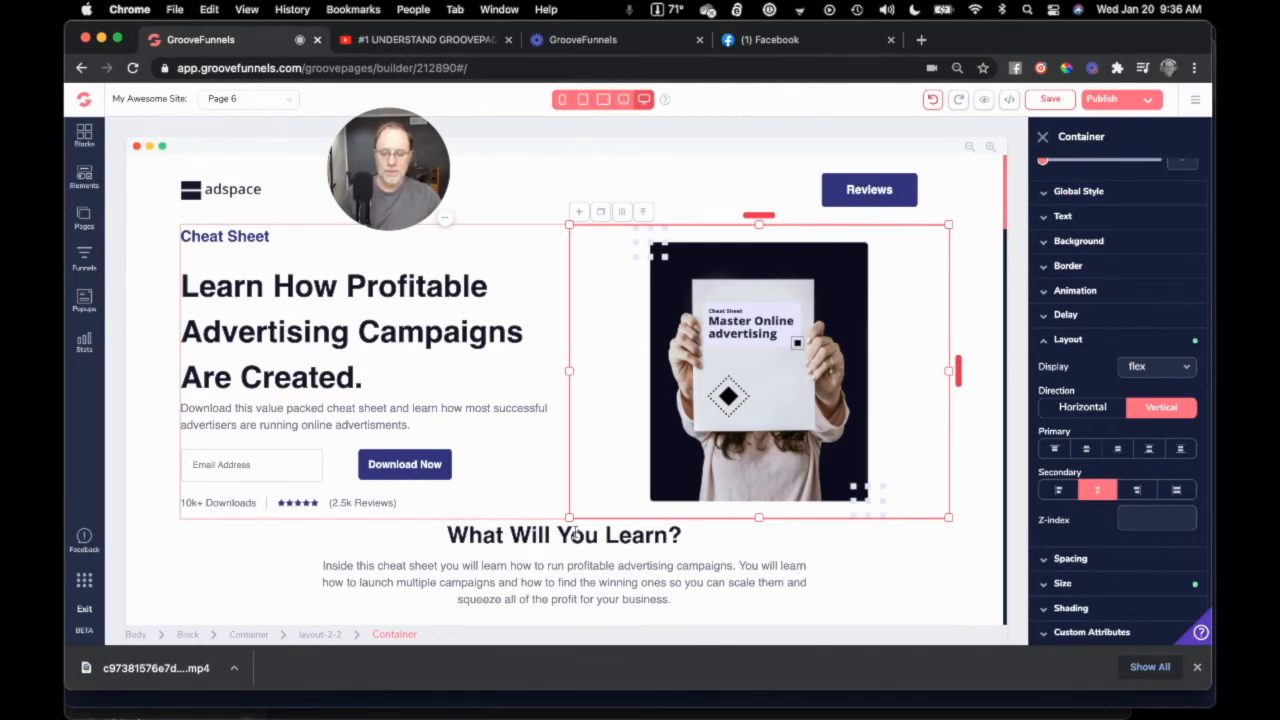
- Inspect the element hierarchy from the cheat sheet image up through its container to layout-2-2
scroll(575, 533, down, 1)
click(742, 394)
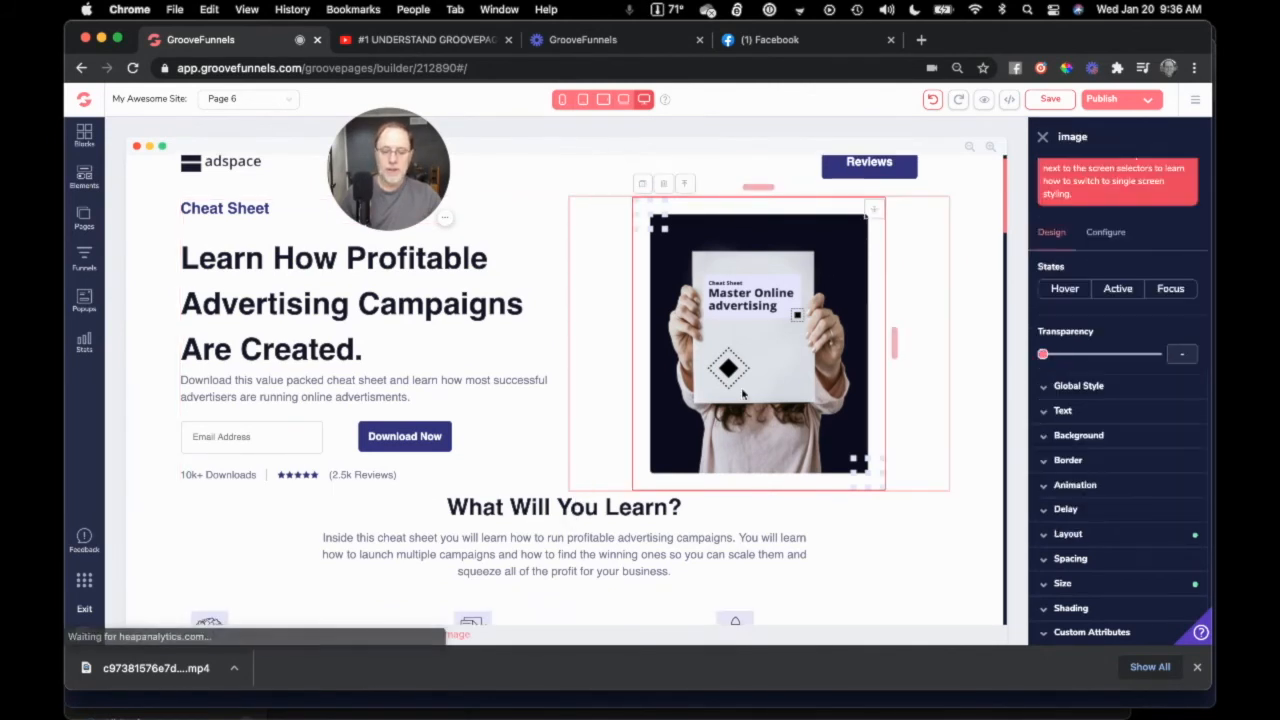
click(400, 636)
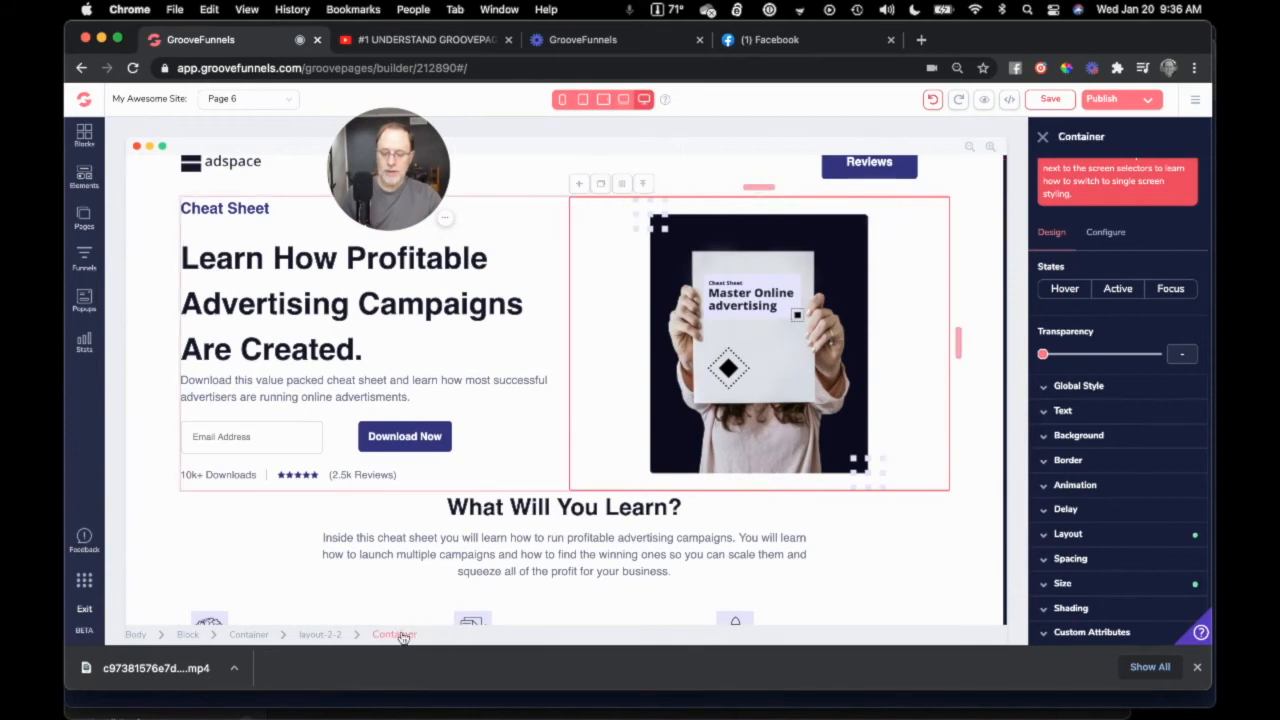
click(330, 636)
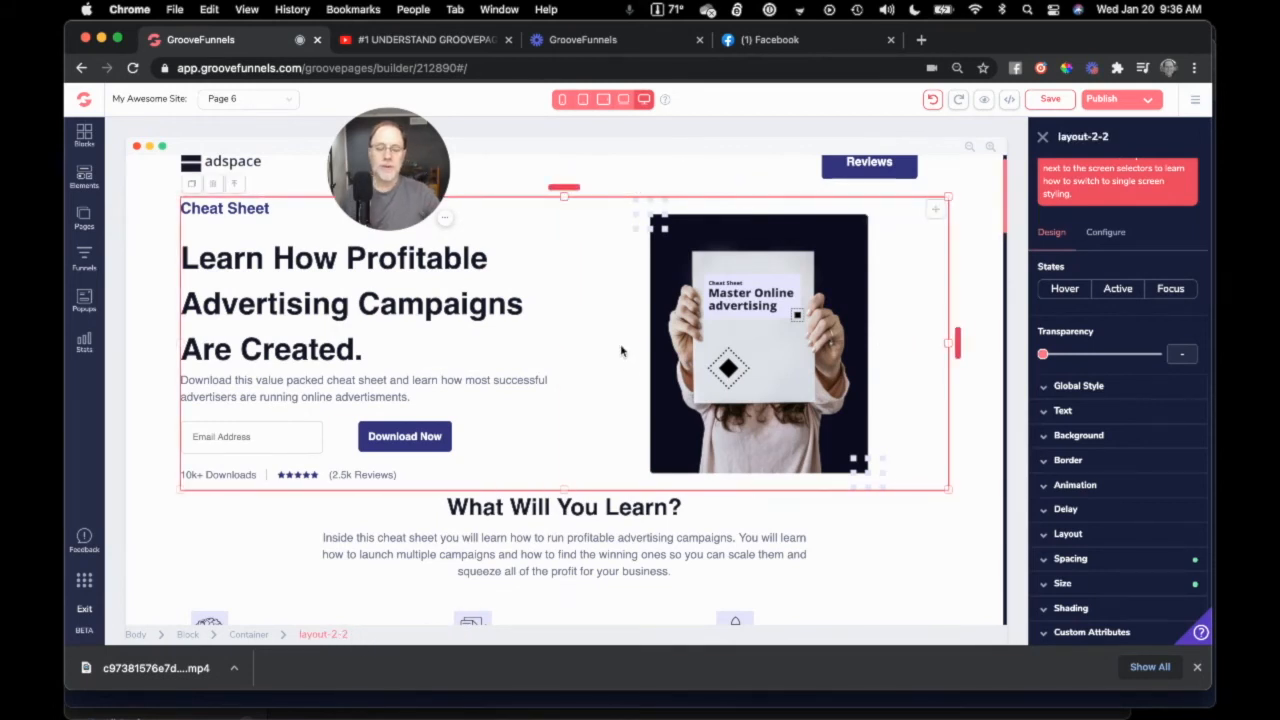
scroll(620, 350, up, 1)
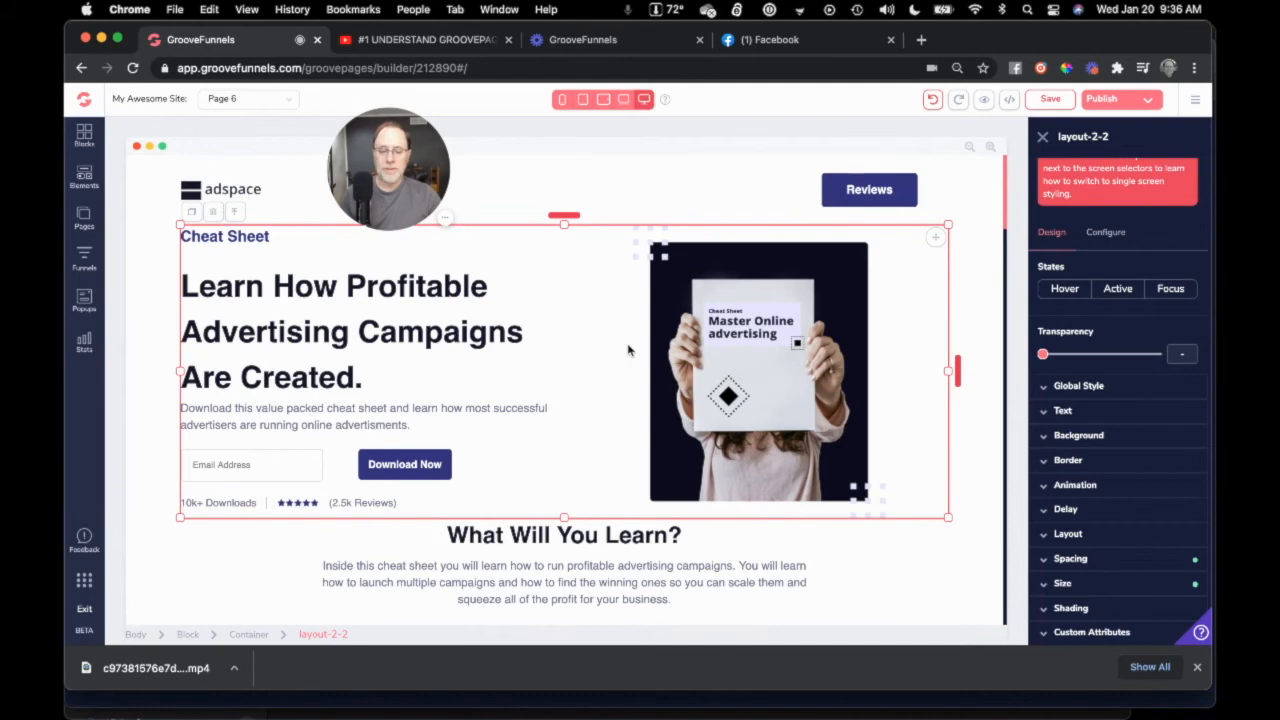
- Compare the outlines of the cheat sheet image, its surrounding block and its parent container by selecting each in turn
click(783, 352)
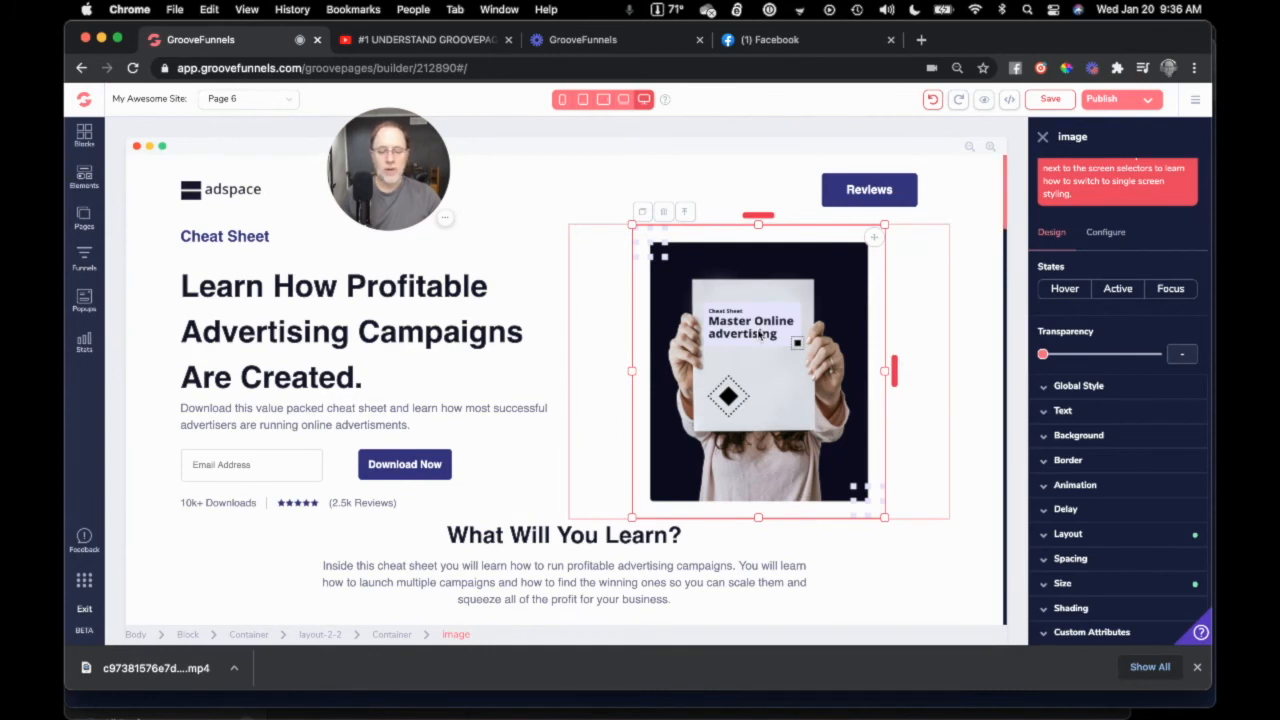
click(960, 344)
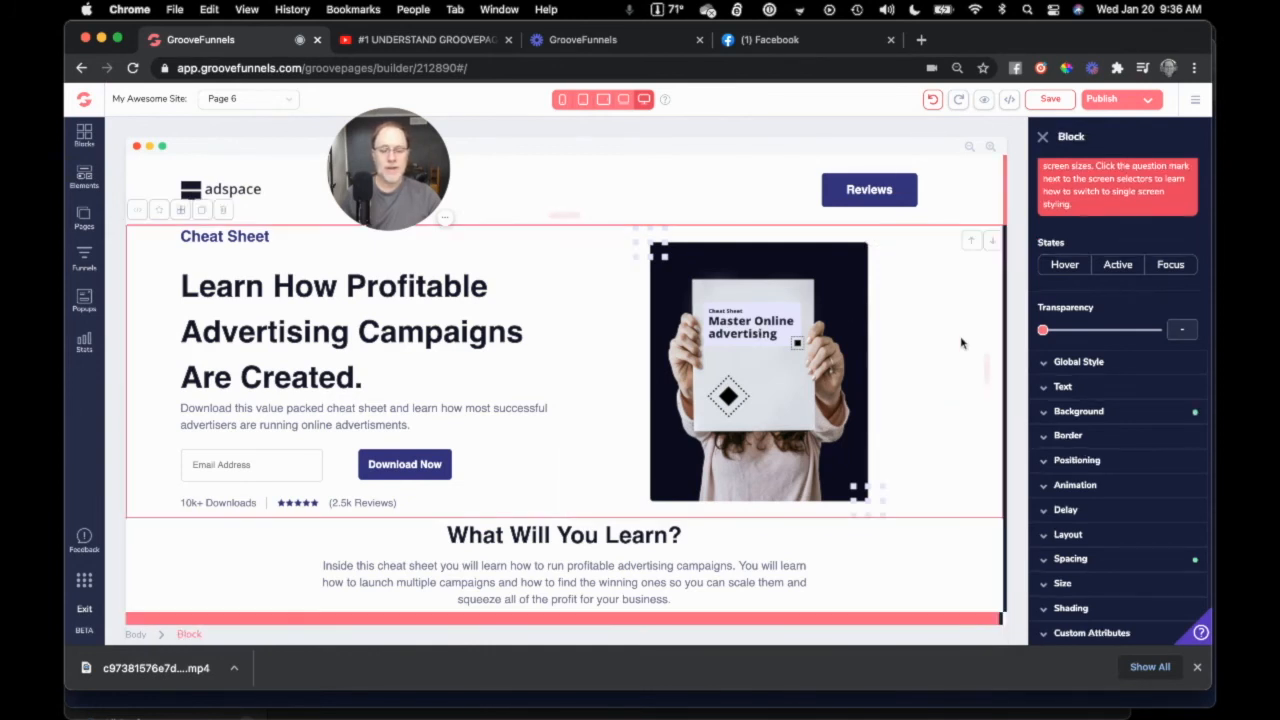
click(738, 345)
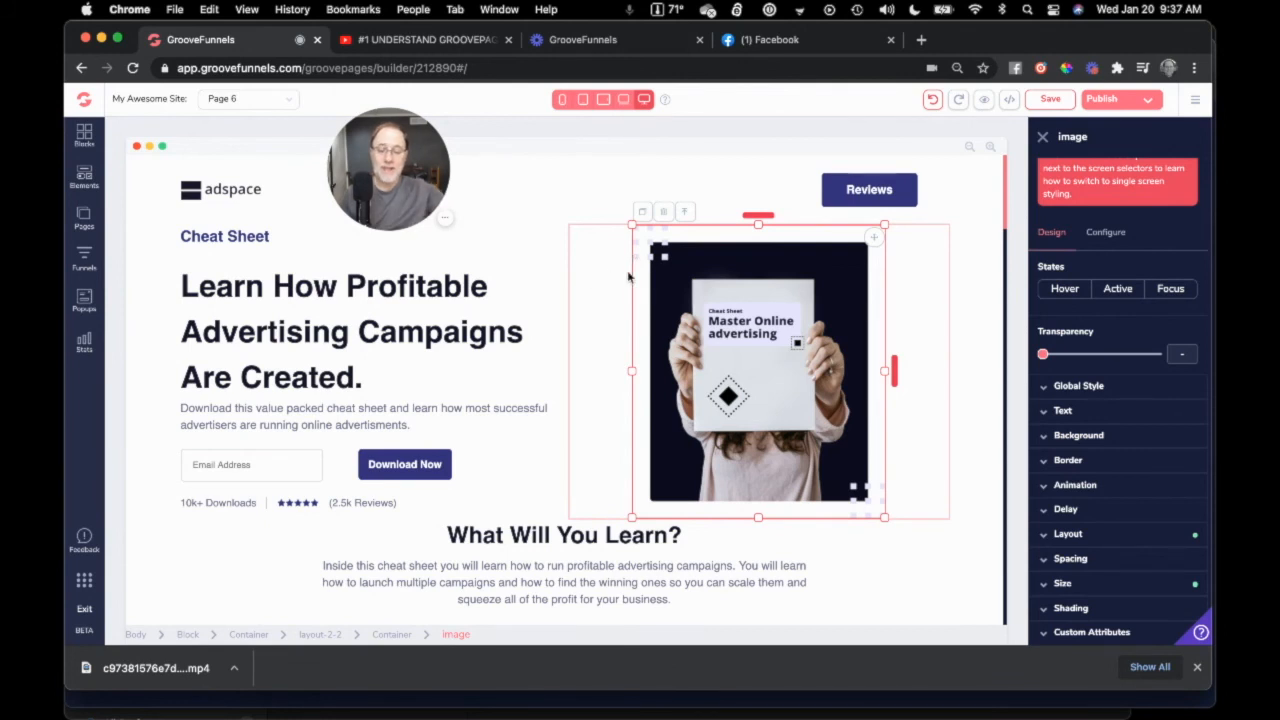
click(685, 213)
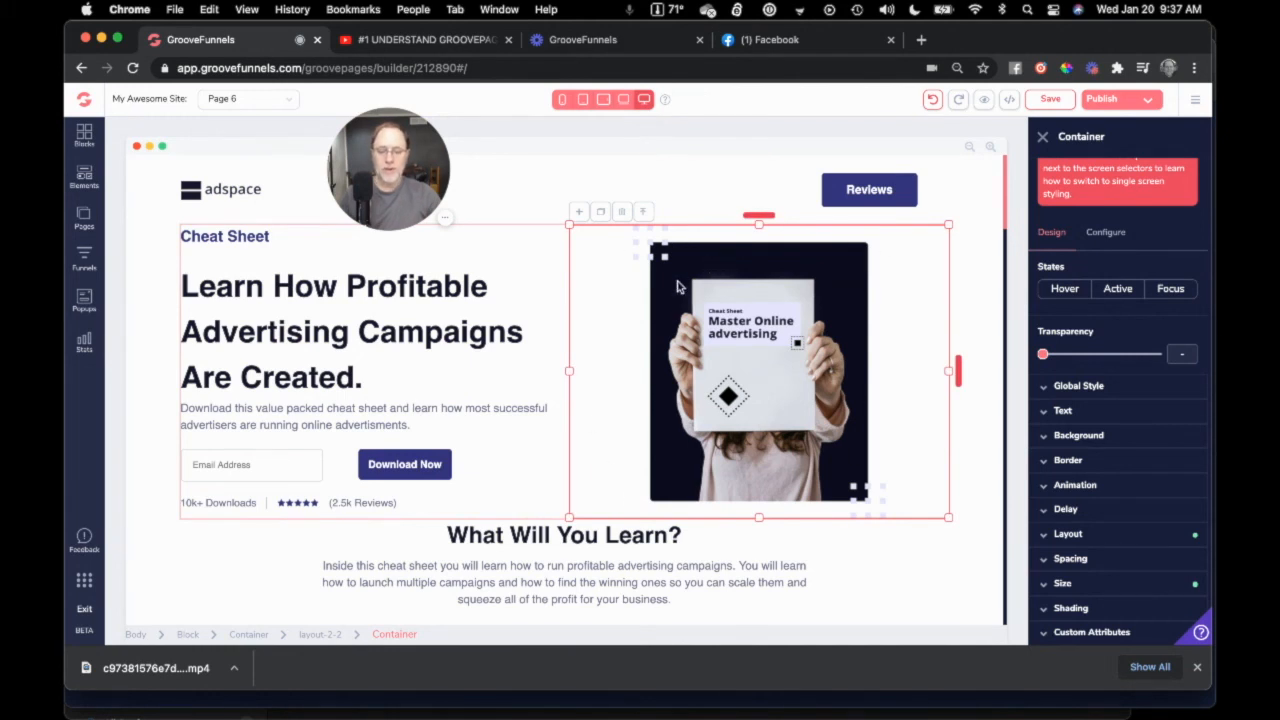
click(731, 332)
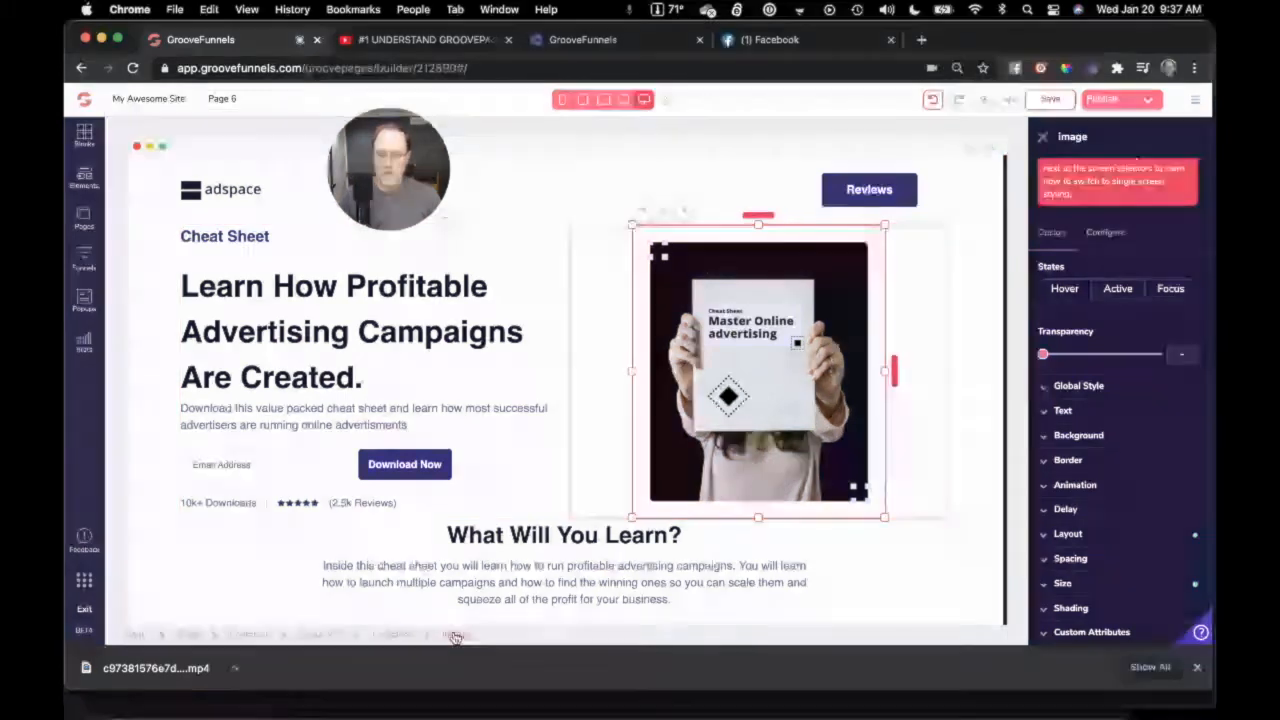
click(392, 635)
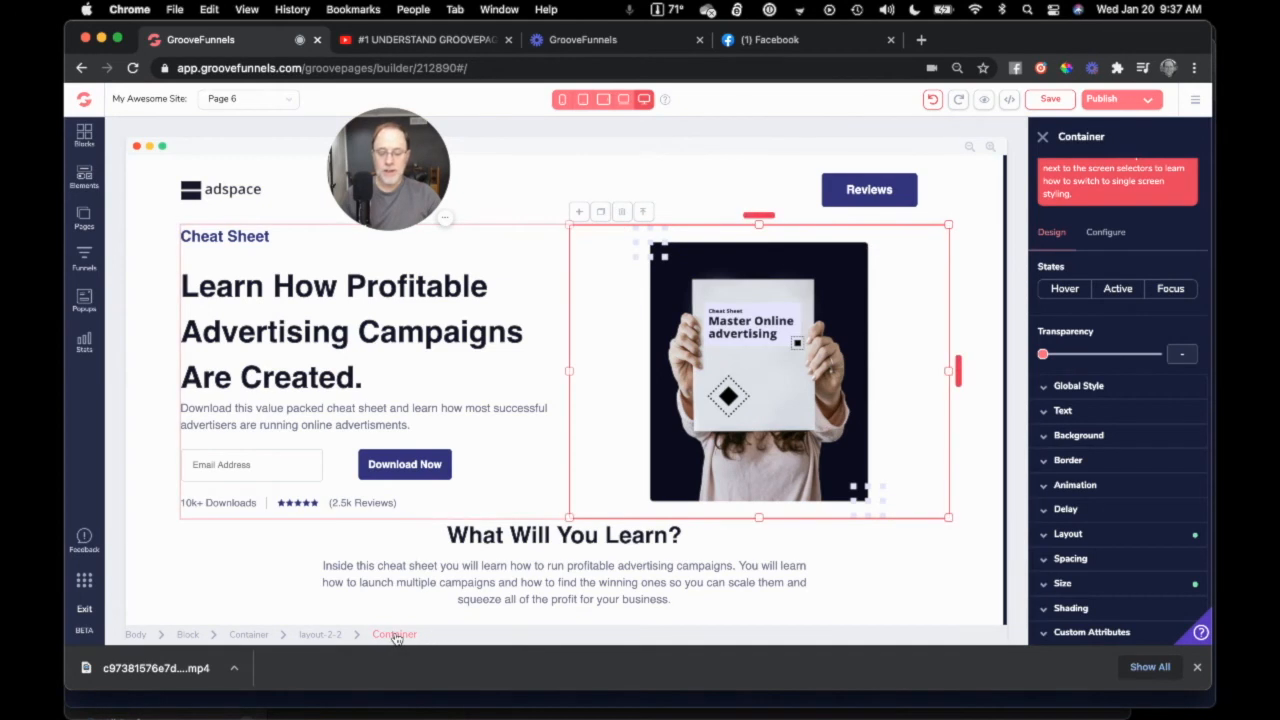
click(729, 342)
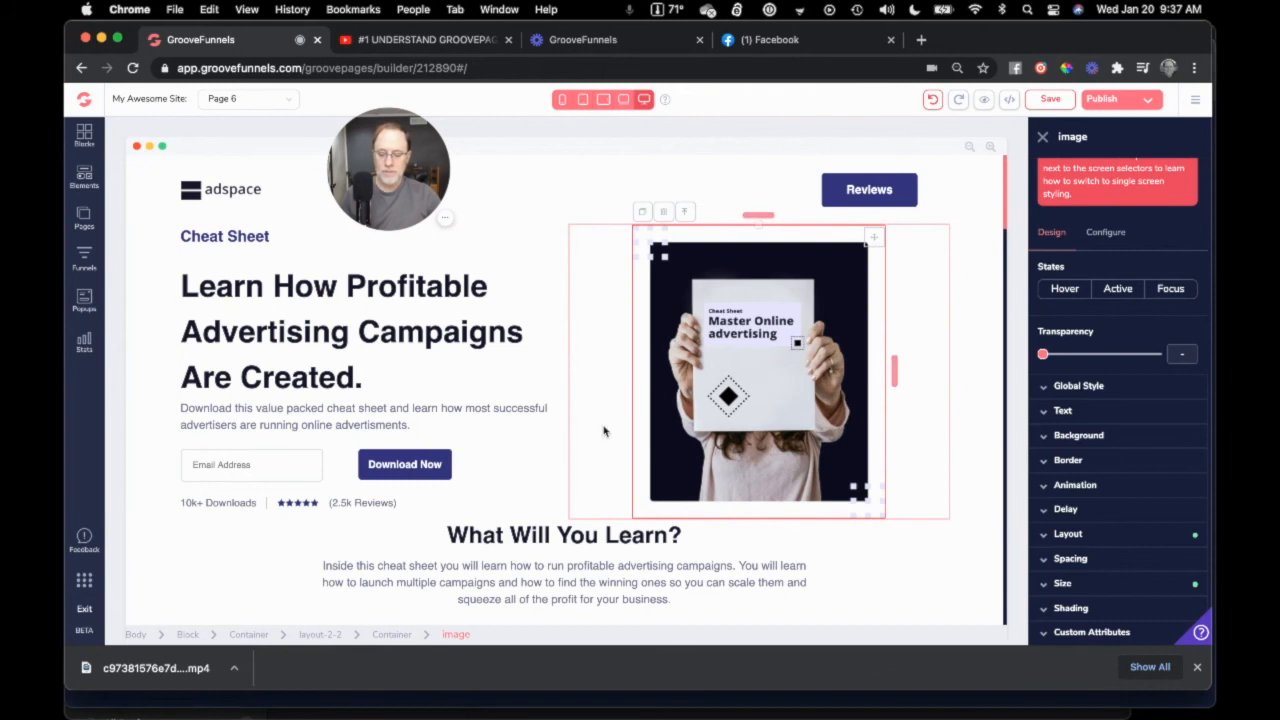
- Step up from the cheat sheet image through its container, layout-2-2 and the outer container to the enclosing block
click(687, 214)
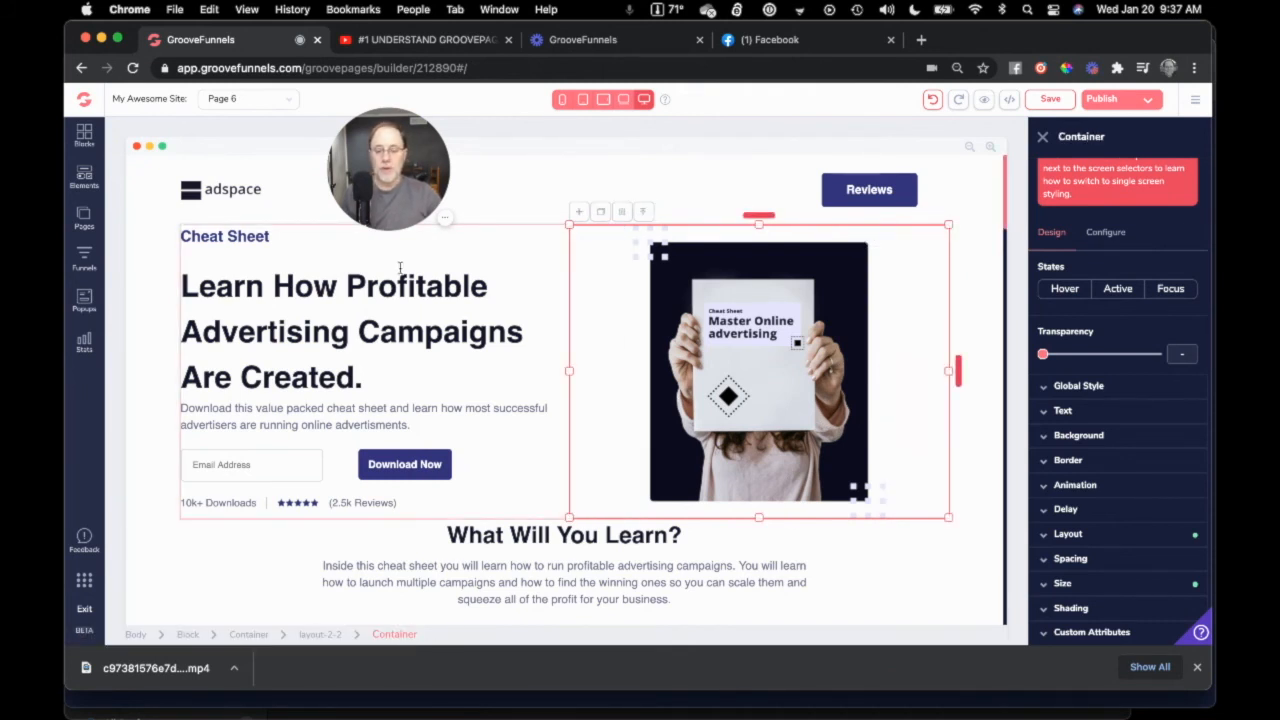
click(646, 213)
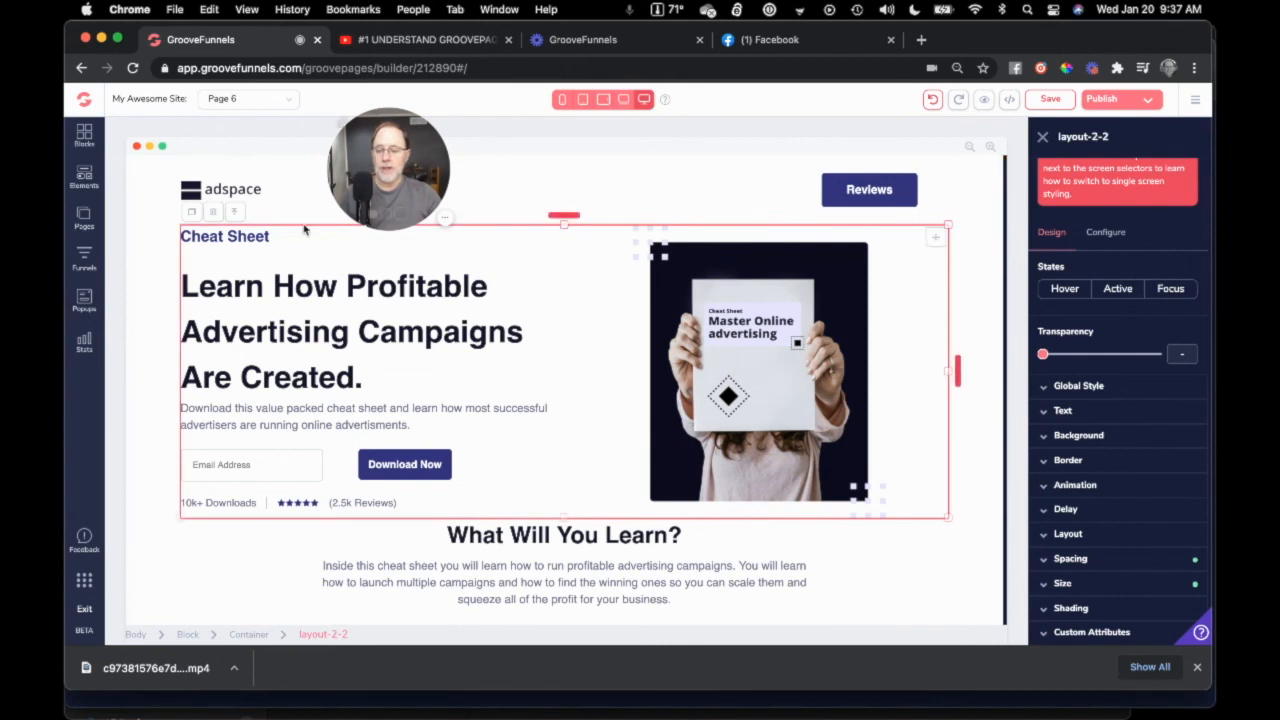
click(239, 216)
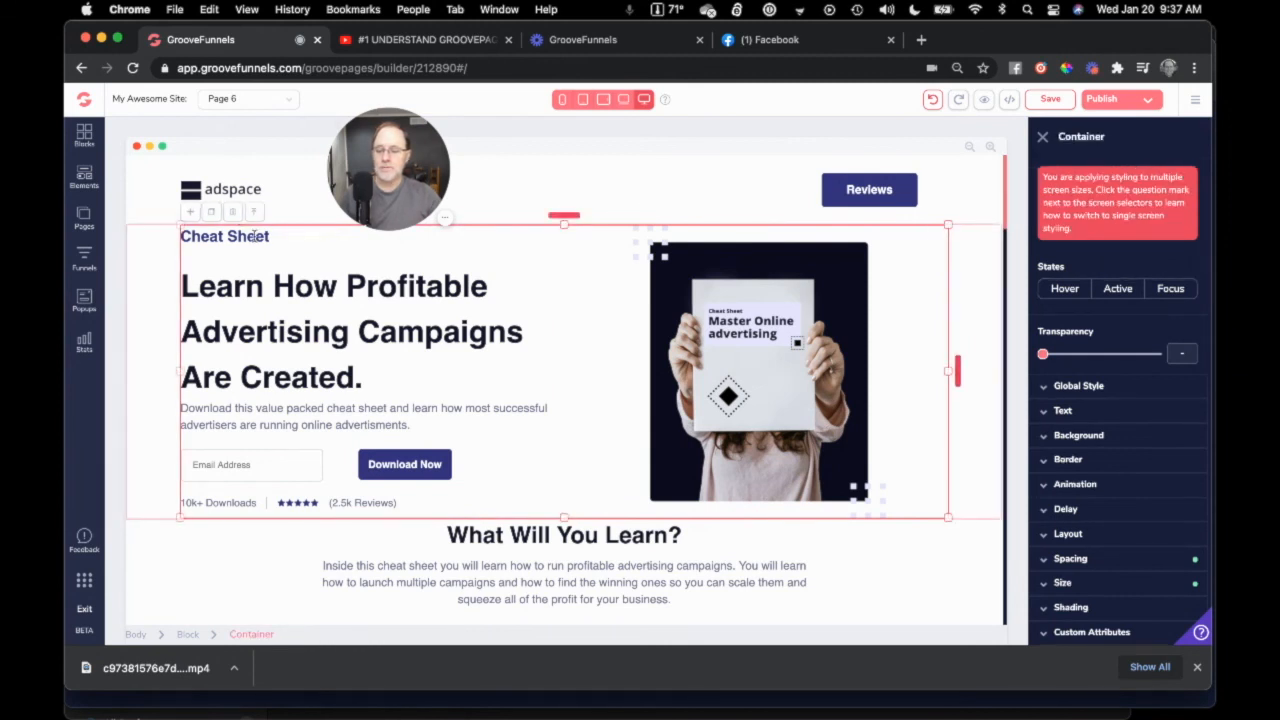
click(257, 215)
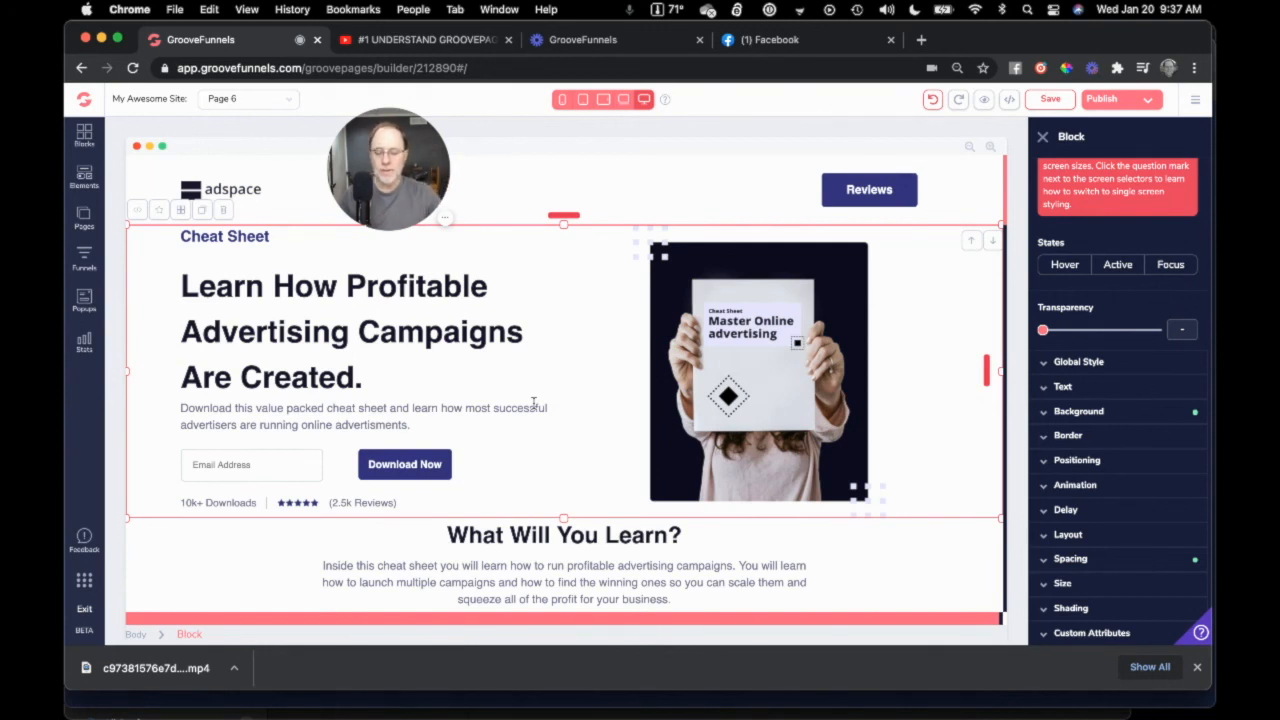
- Inspect individual page elements by selecting the cheat sheet image, the main headline, the description text and the Reviews button in turn
click(728, 386)
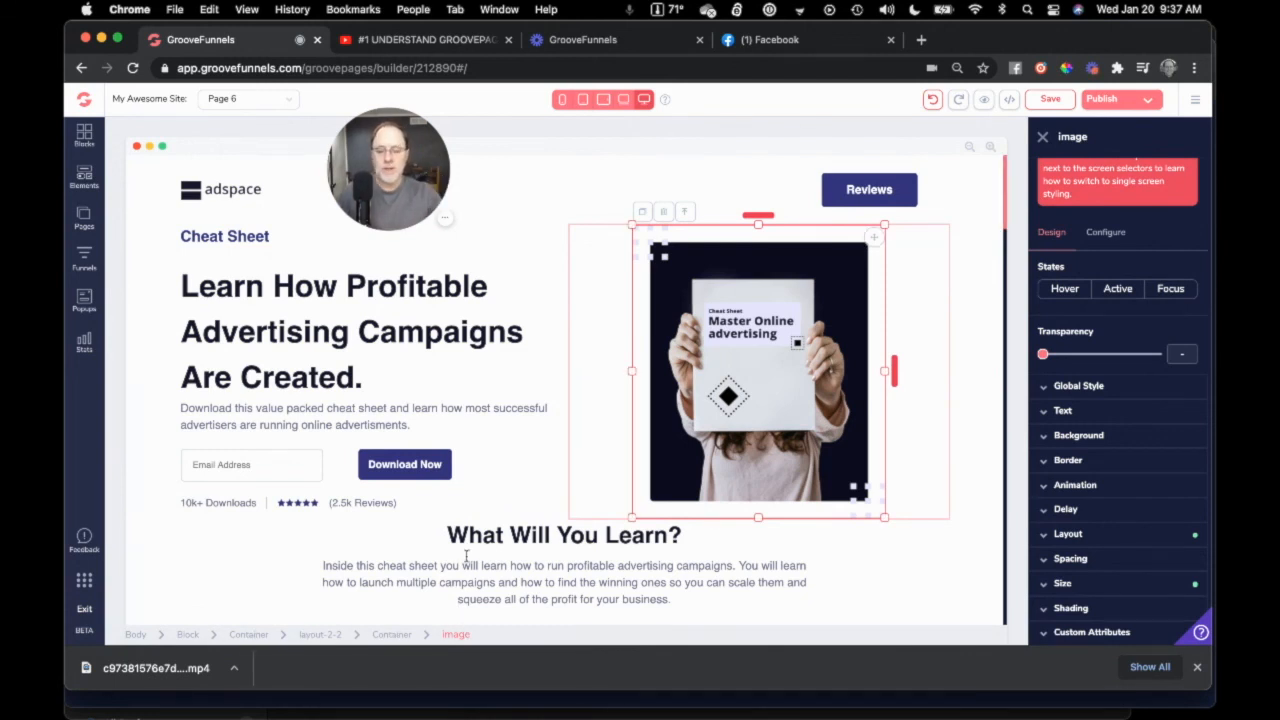
click(434, 314)
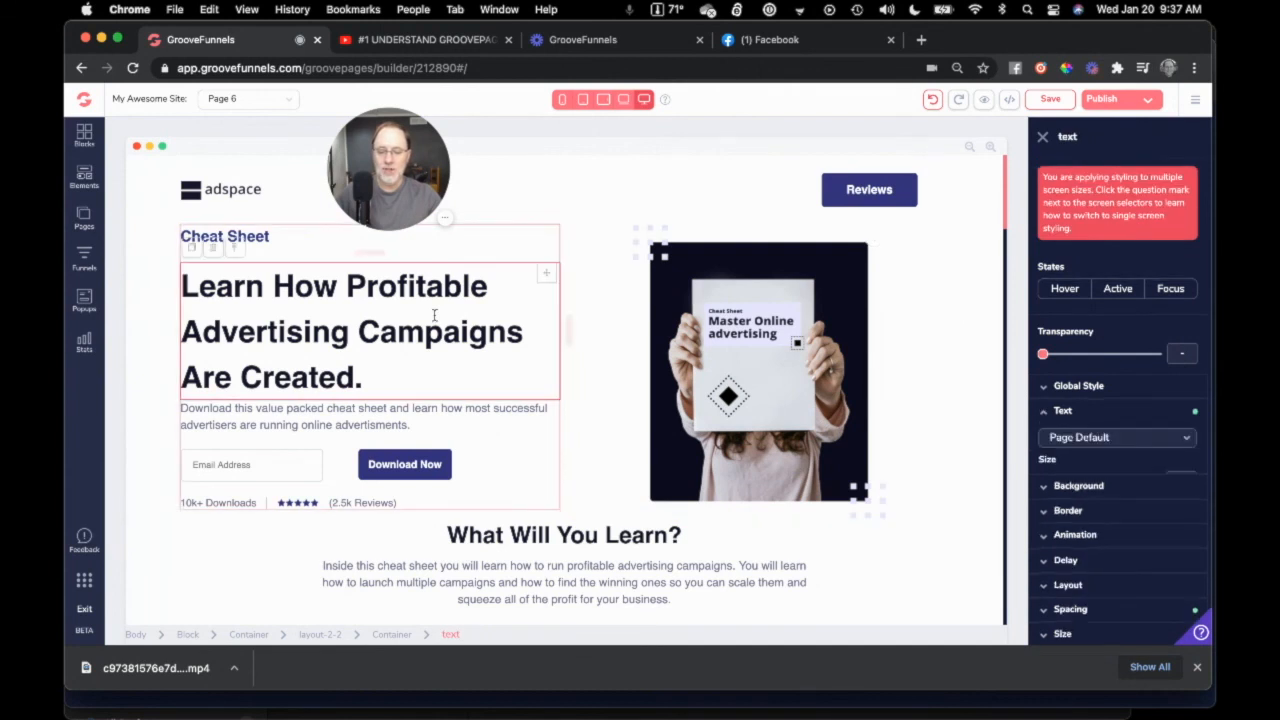
click(474, 418)
click(887, 192)
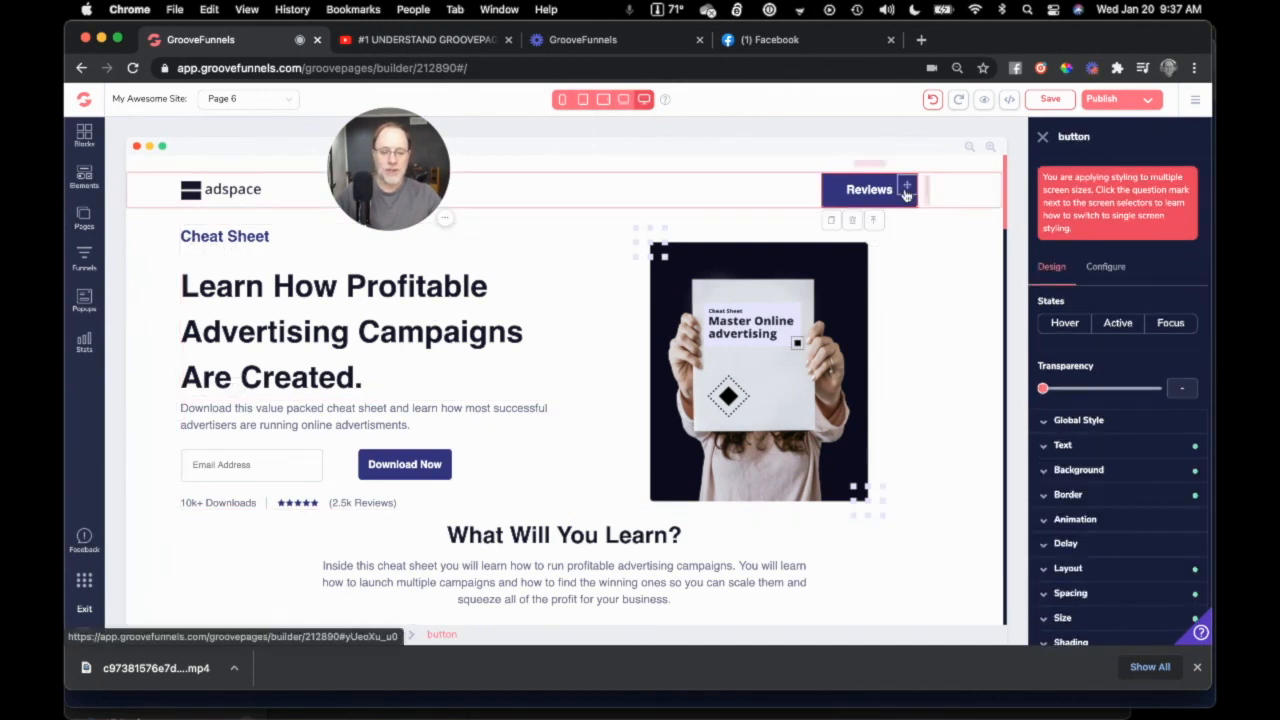